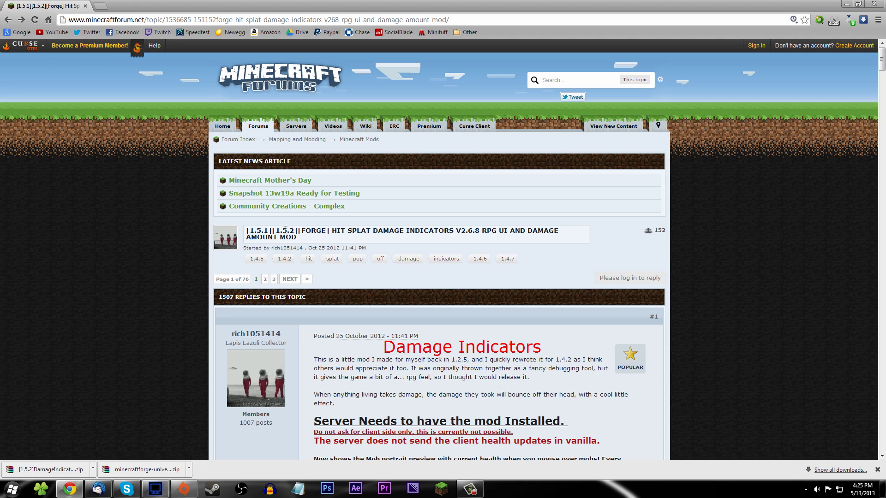
Highlight the supported Minecraft versions 1.5.1 and 1.5.2 in the forum topic title
{"action": "left_click_drag", "start_coordinate": [268, 229], "coordinate": [248, 229]}
{"action": "left_click", "coordinate": [250, 229]}
{"action": "left_click_drag", "start_coordinate": [297, 230], "coordinate": [248, 231]}
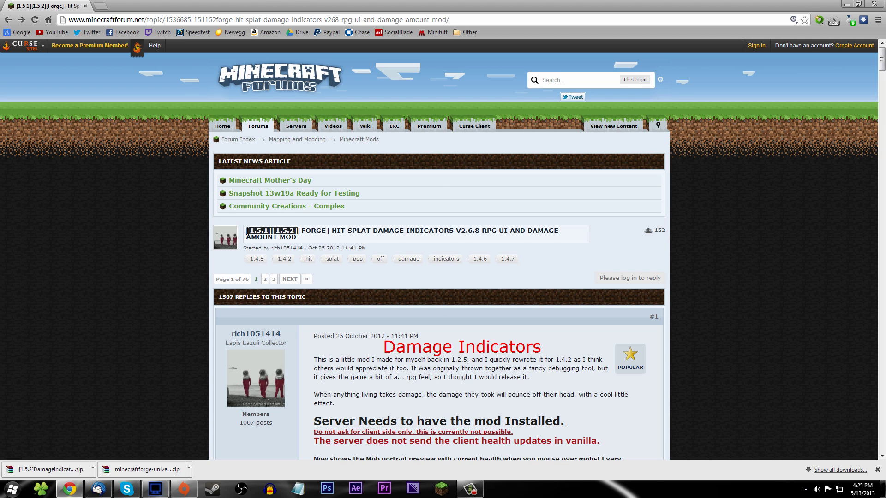
{"action": "left_click", "coordinate": [253, 232]}
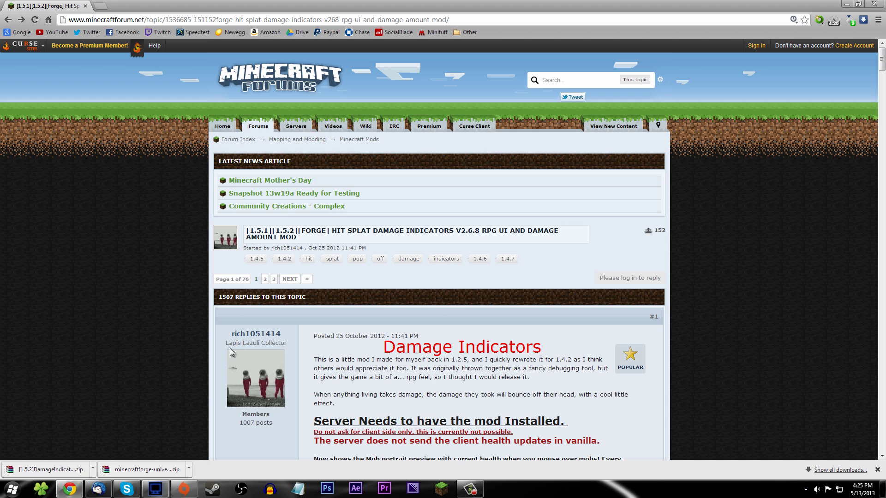
Copy the Damage Indicators v2.6.8 and Minecraft Forge universal 1.5.2 zip files from the Downloads folder to the desktop
{"action": "key", "text": "super+d"}
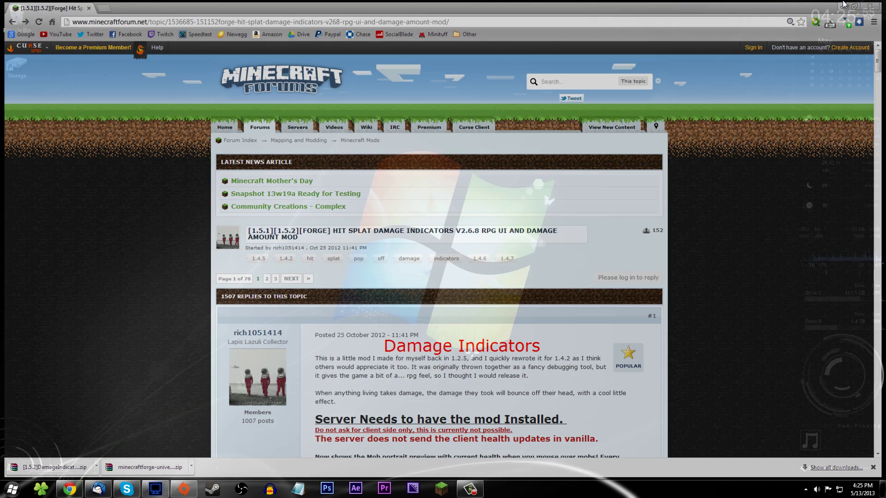
{"action": "left_click", "coordinate": [40, 489]}
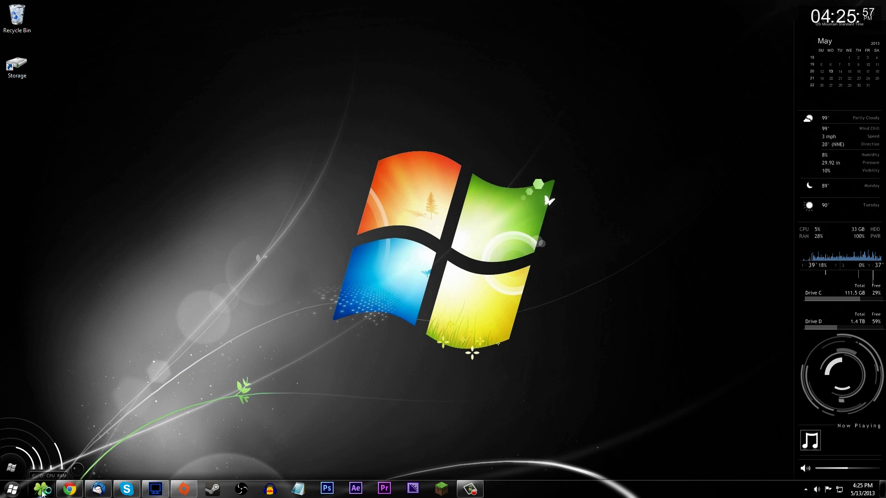
{"action": "left_click", "coordinate": [272, 215]}
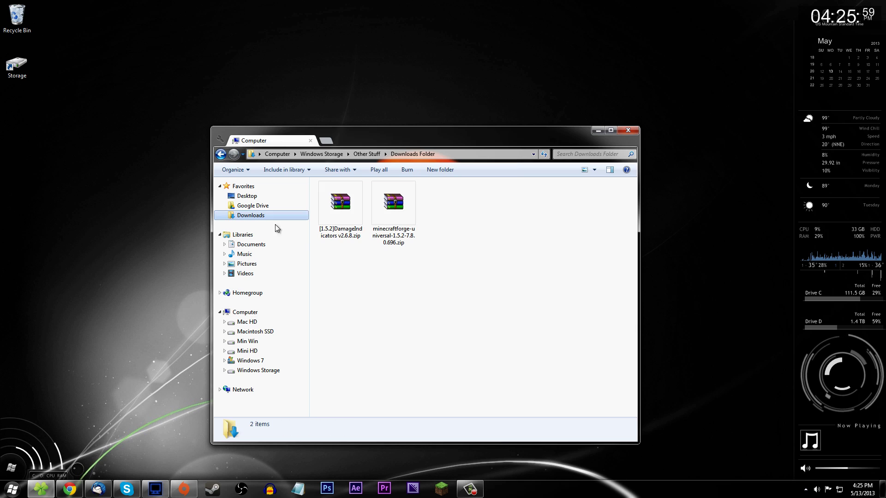
{"action": "left_click_drag", "start_coordinate": [434, 228], "coordinate": [392, 74]}
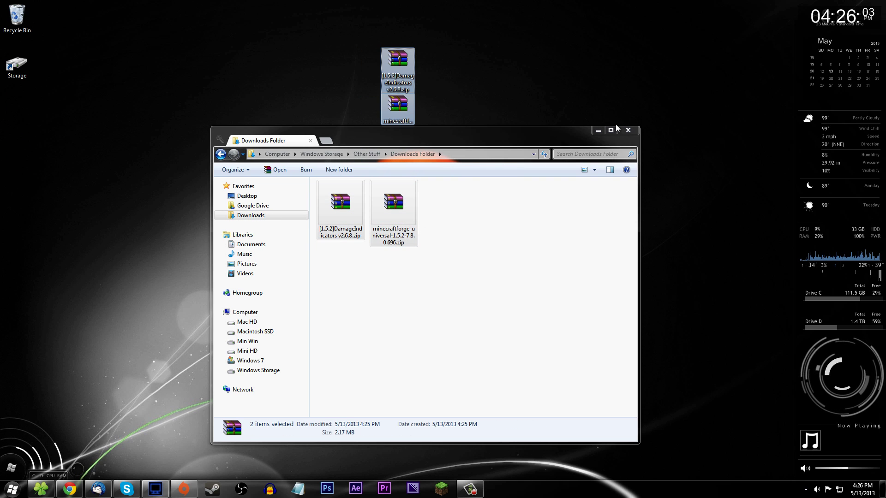
Delete the two original zip files from the Downloads folder and put its window away
{"action": "left_click", "coordinate": [504, 194]}
{"action": "left_click_drag", "start_coordinate": [445, 133], "coordinate": [383, 212]}
{"action": "left_click_drag", "start_coordinate": [448, 315], "coordinate": [262, 294]}
{"action": "key", "text": "Delete"}
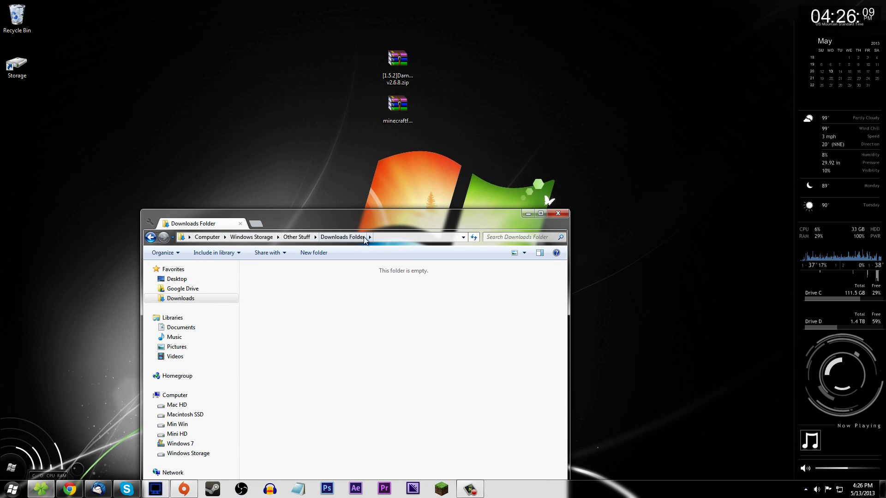
{"action": "left_click", "coordinate": [528, 213]}
Arrange the Minecraft Forge and Damage Indicators zip files side by side in the middle of the desktop
{"action": "left_click_drag", "start_coordinate": [495, 162], "coordinate": [361, 139]}
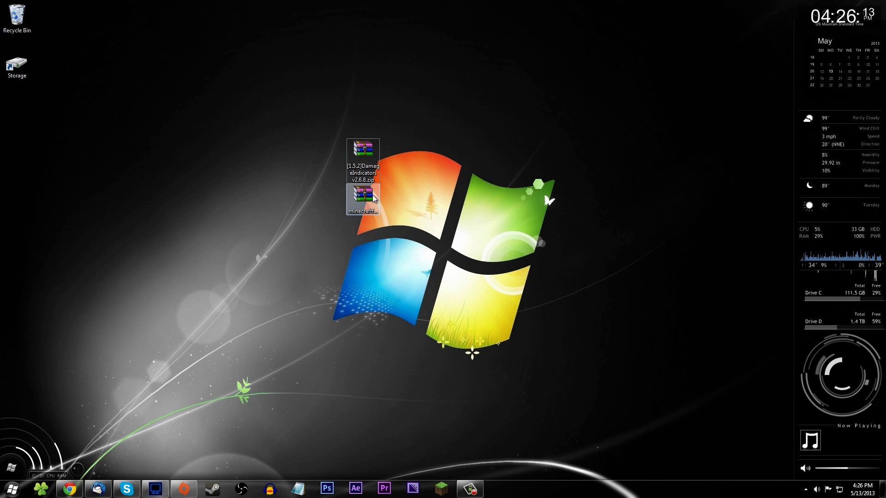
{"action": "left_click_drag", "start_coordinate": [373, 195], "coordinate": [426, 144]}
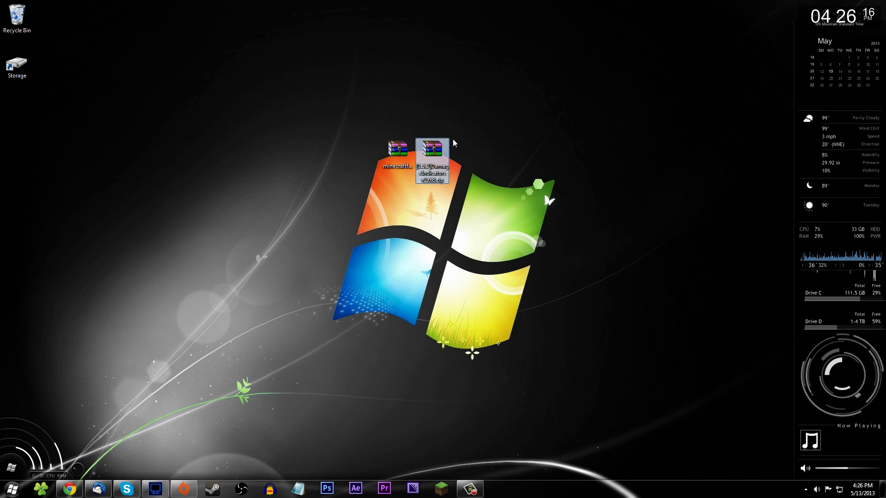
{"action": "left_click", "coordinate": [398, 160]}
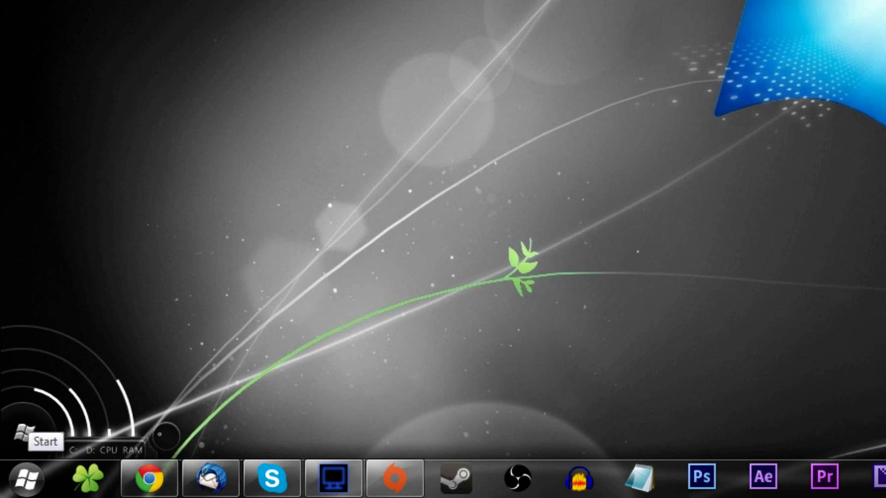
{"action": "left_click", "coordinate": [27, 480]}
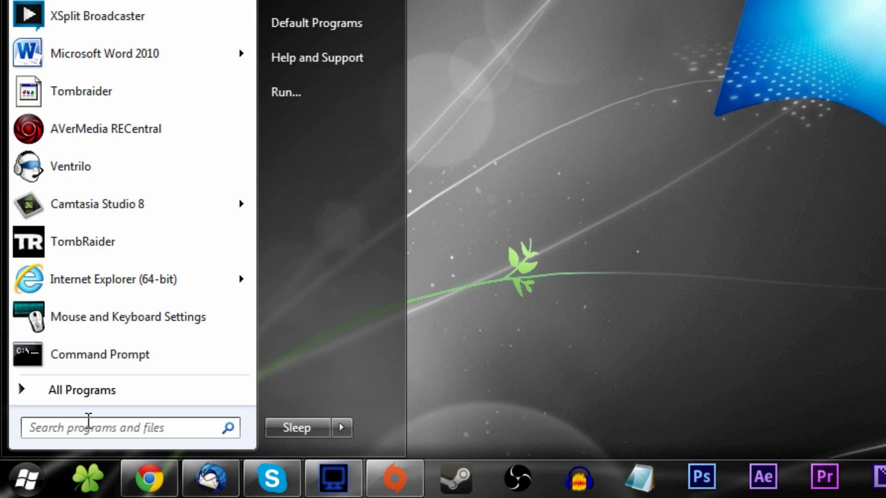
{"action": "left_click", "coordinate": [472, 261]}
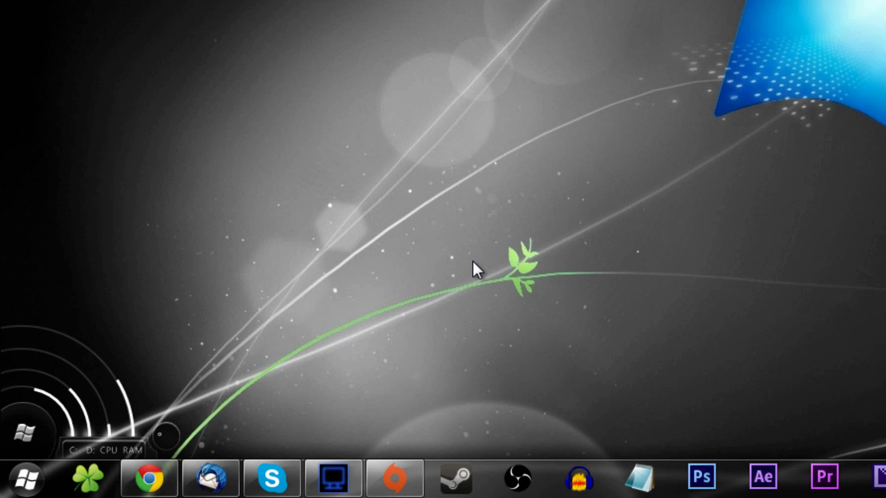
{"action": "key", "text": "super+r"}
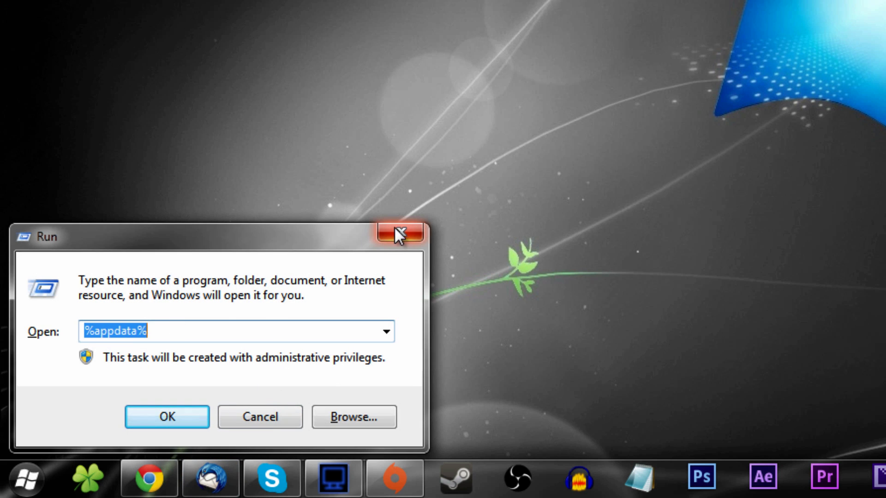
{"action": "left_click", "coordinate": [396, 233]}
{"action": "left_click", "coordinate": [26, 479]}
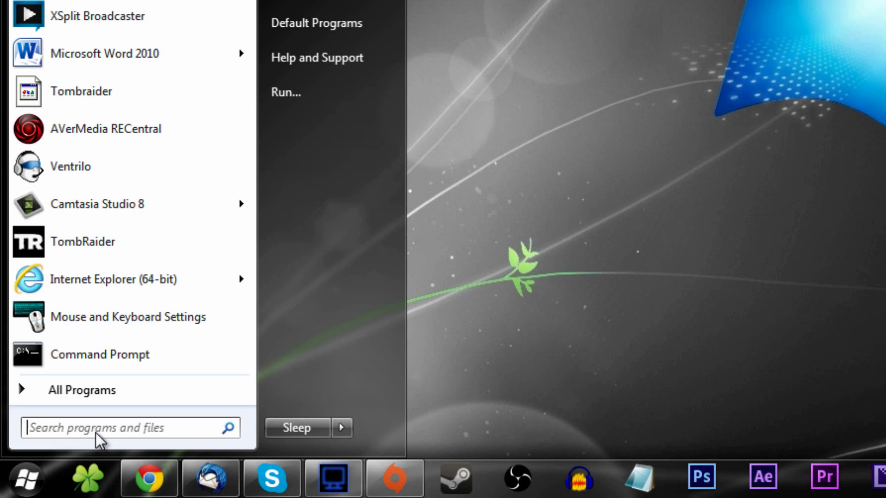
{"action": "type", "text": "run"}
{"action": "key", "text": "Return"}
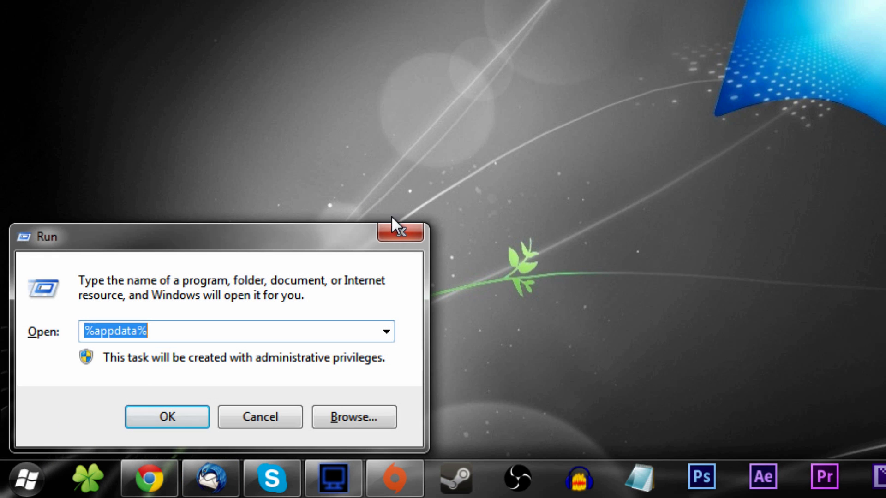
{"action": "left_click", "coordinate": [396, 233]}
Run %appdata% to show the Roaming folder and close that folder window again
{"action": "left_click", "coordinate": [26, 479]}
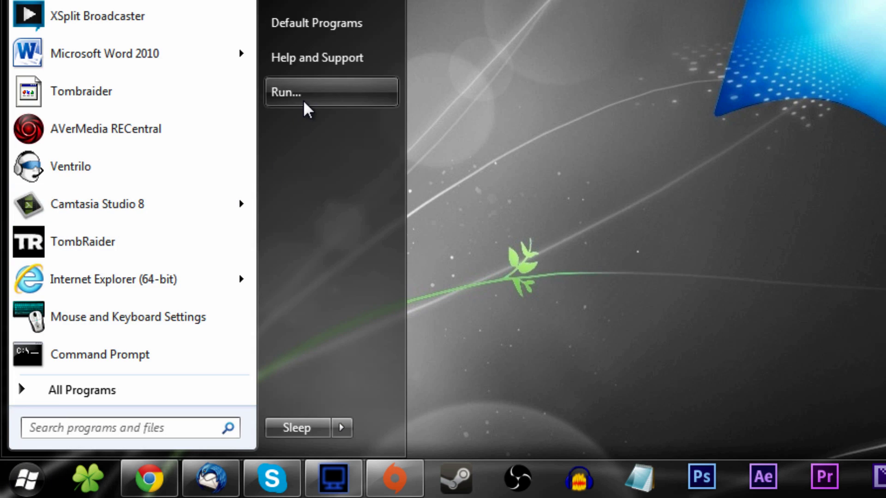
{"action": "left_click", "coordinate": [304, 101]}
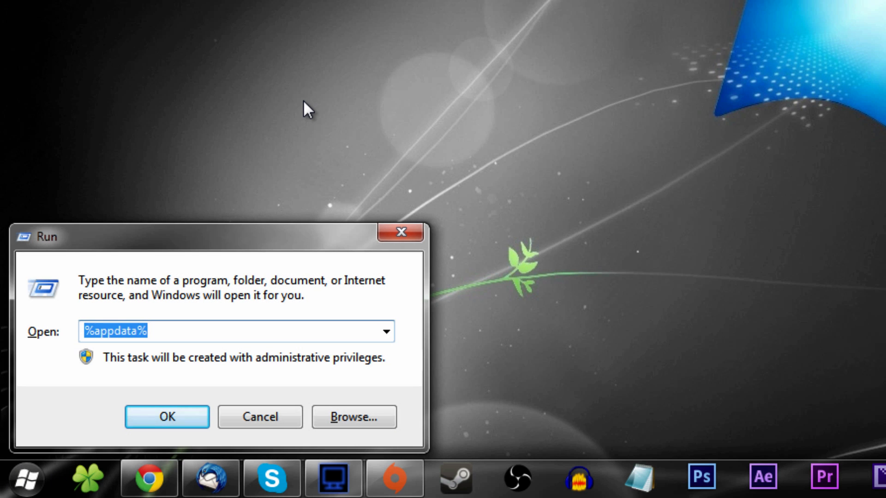
{"action": "left_click", "coordinate": [188, 333]}
{"action": "double_click", "coordinate": [188, 333]}
{"action": "left_click", "coordinate": [160, 331]}
{"action": "left_click_drag", "start_coordinate": [146, 331], "coordinate": [83, 330]}
{"action": "left_click", "coordinate": [84, 331]}
{"action": "left_click", "coordinate": [168, 417]}
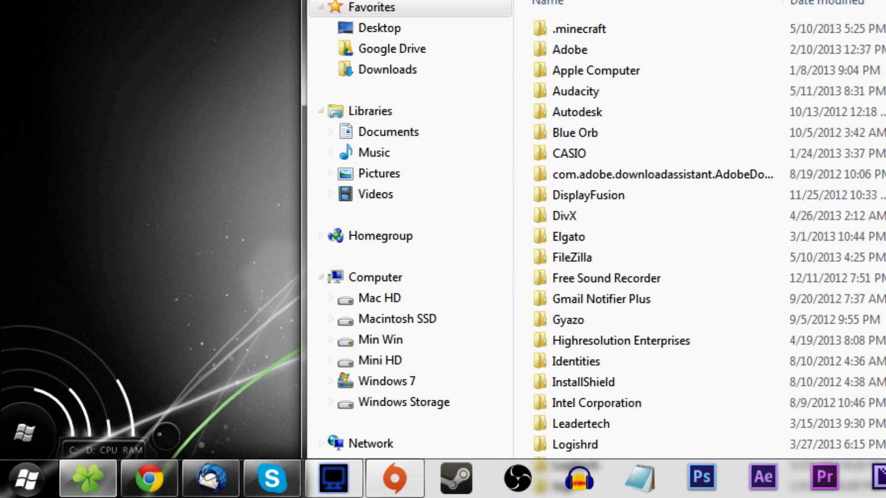
{"action": "key", "text": "alt+F4"}
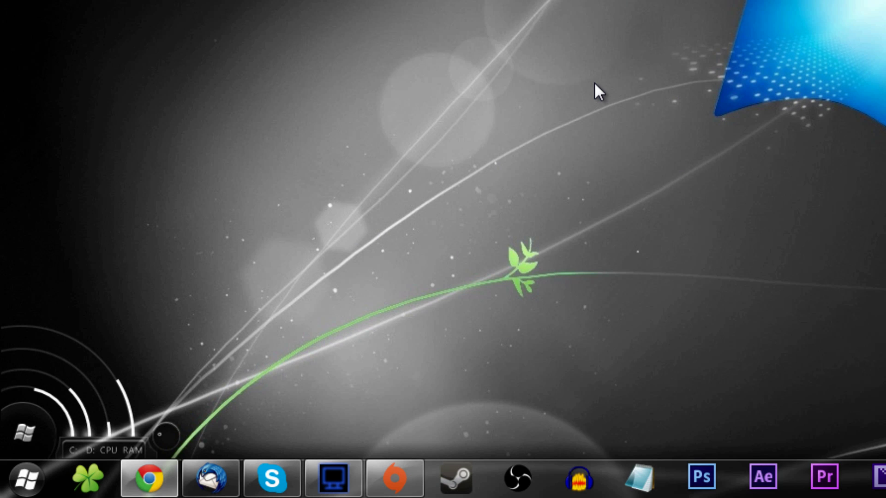
Open the Roaming folder by running %appdata% and move its window higher on the desktop
{"action": "key", "text": "super+r"}
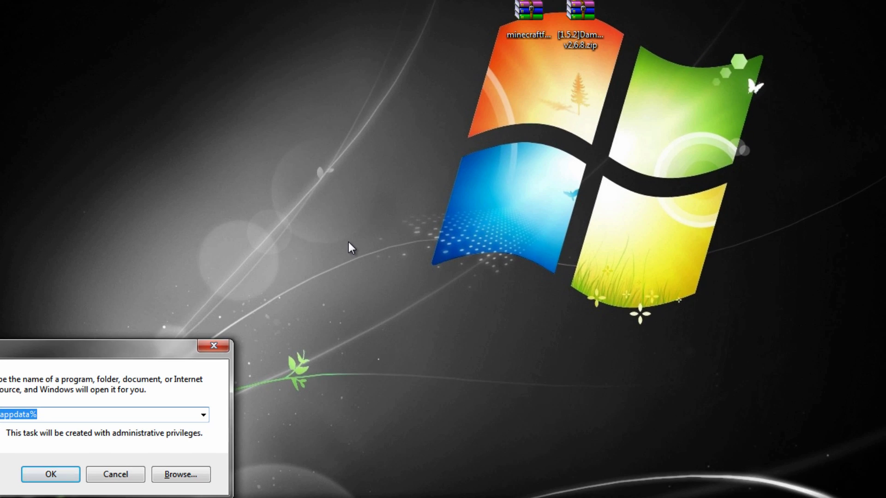
{"action": "key", "text": "Return"}
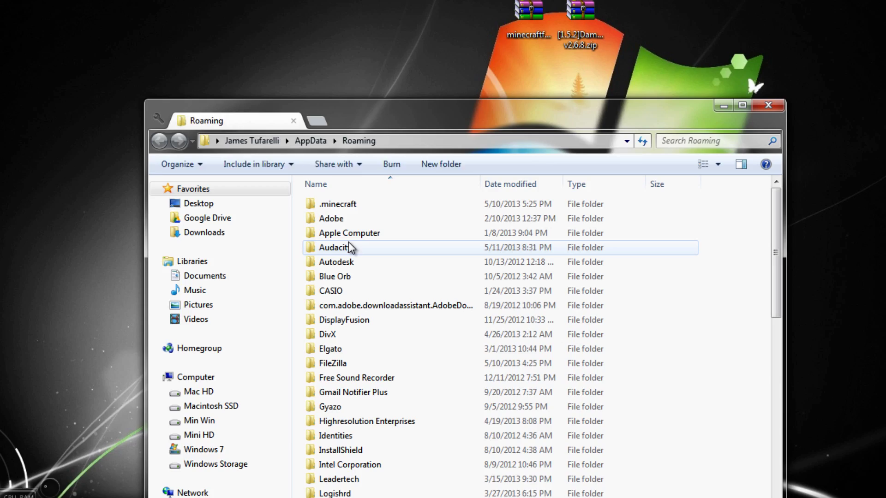
{"action": "left_click_drag", "start_coordinate": [390, 121], "coordinate": [386, 33]}
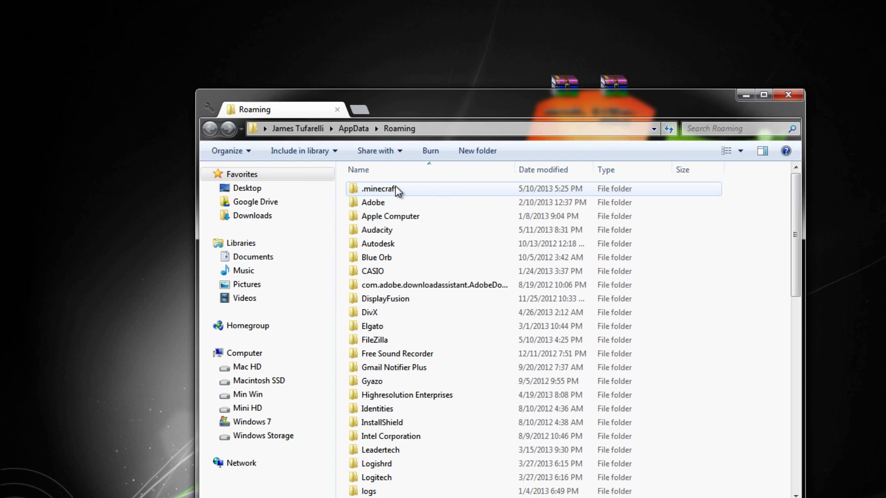
Back up the .minecraft folder by copying it from Roaming to the desktop
{"action": "left_click", "coordinate": [396, 189]}
{"action": "right_click", "coordinate": [396, 189]}
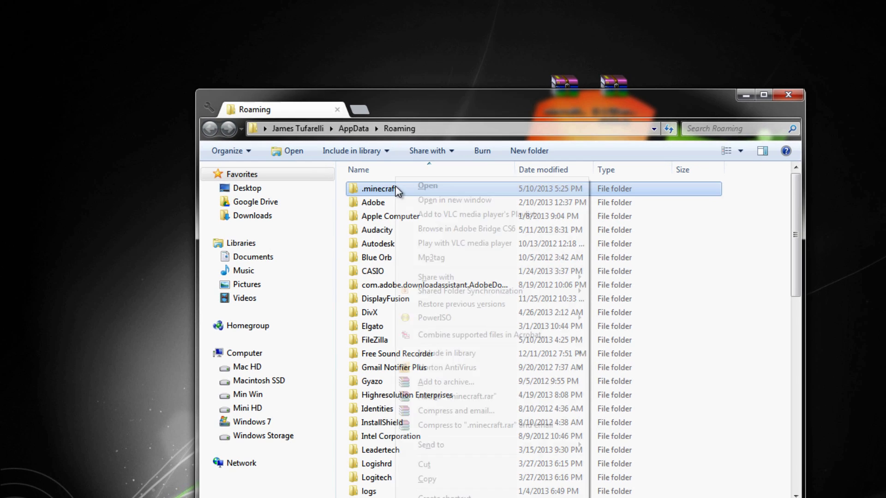
{"action": "left_click", "coordinate": [428, 480]}
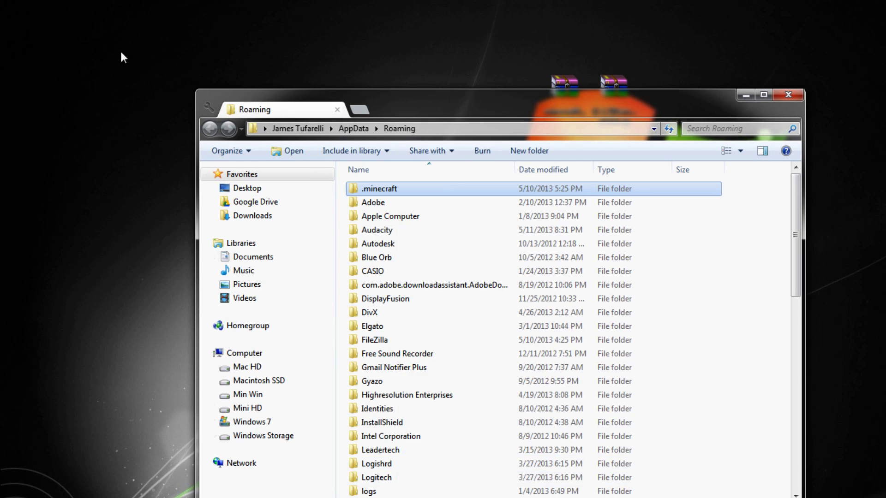
{"action": "right_click", "coordinate": [24, 23]}
{"action": "left_click", "coordinate": [56, 81]}
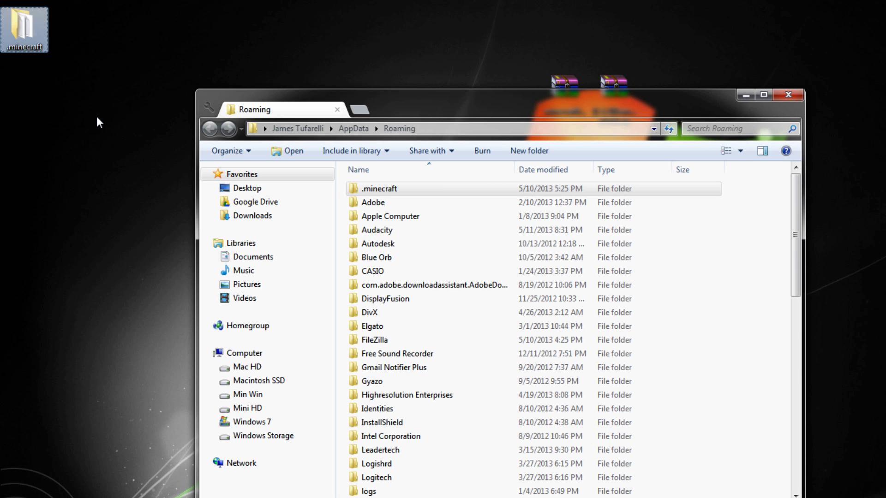
{"action": "left_click", "coordinate": [118, 135]}
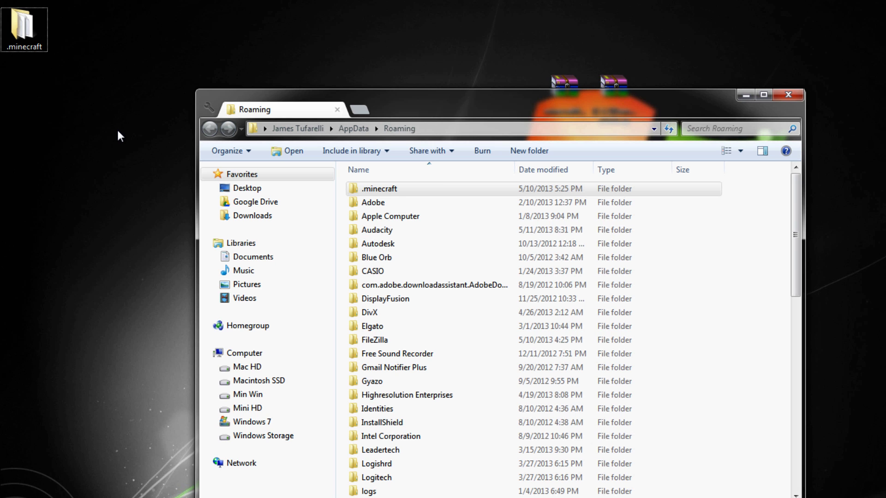
{"action": "left_click_drag", "start_coordinate": [483, 109], "coordinate": [508, 110]}
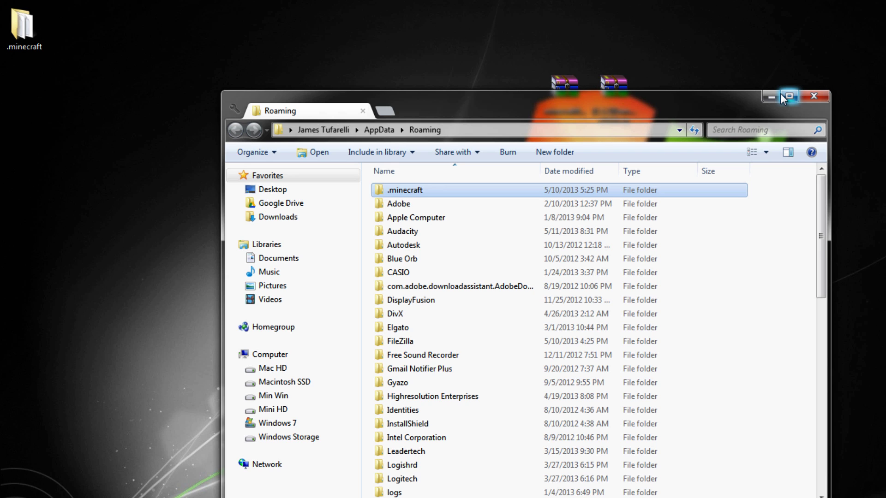
{"action": "left_click", "coordinate": [116, 165]}
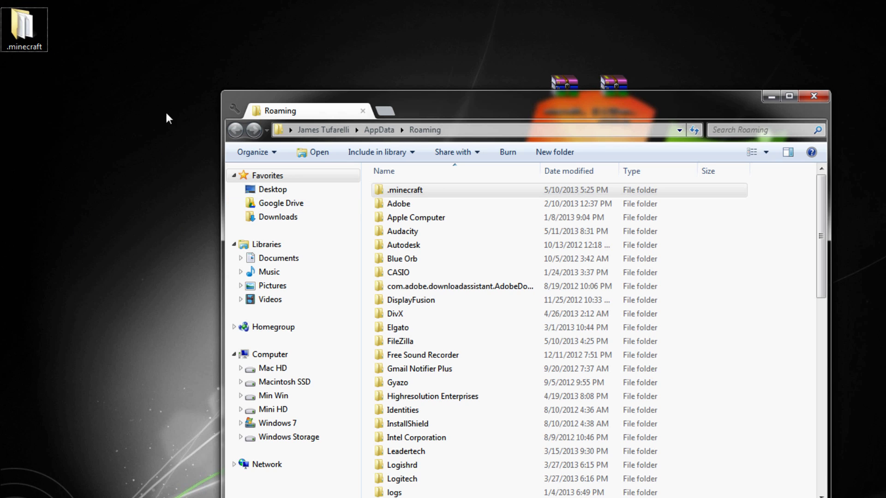
{"action": "left_click", "coordinate": [405, 191]}
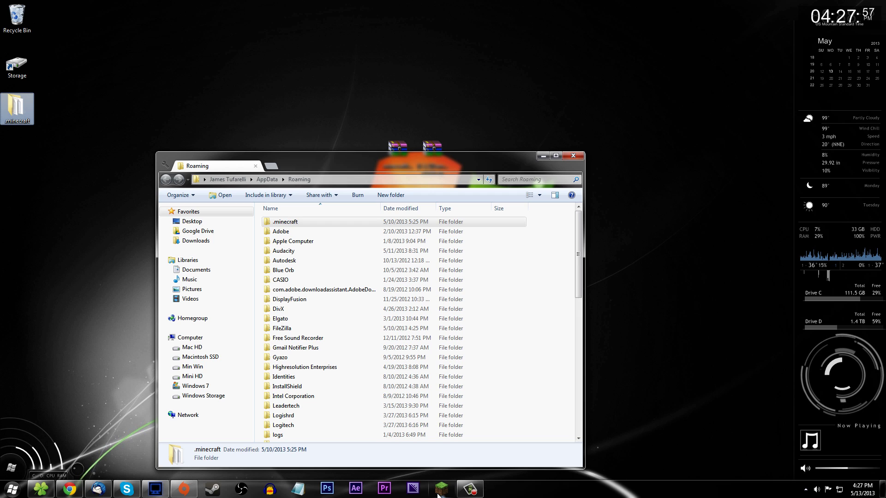
Delete the bin folder inside the .minecraft folder in Roaming
{"action": "left_click", "coordinate": [299, 223]}
{"action": "double_click", "coordinate": [303, 223]}
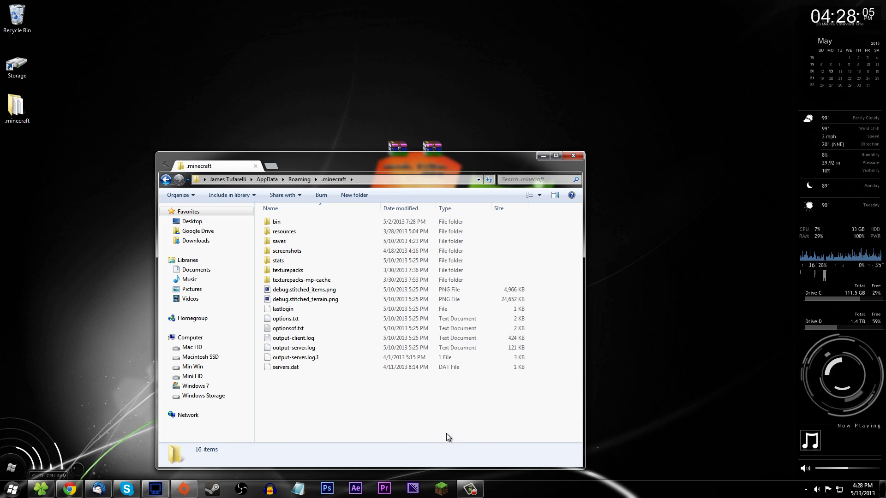
{"action": "left_click", "coordinate": [311, 221]}
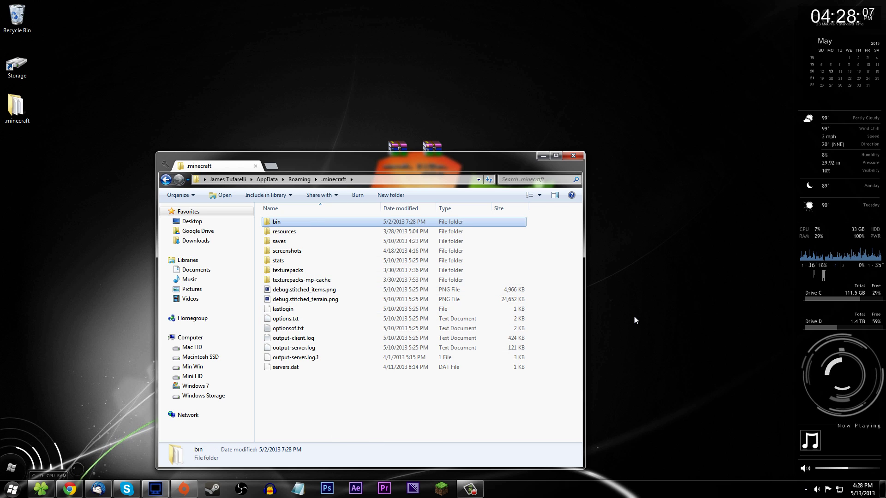
{"action": "key", "text": "Delete"}
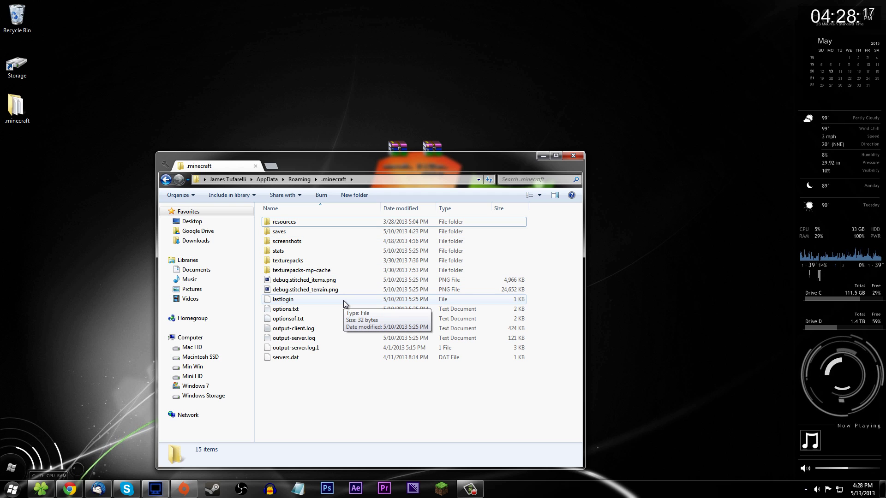
Go back to Roaming, return to the .minecraft folder, and quit the Minecraft 1.5.2 game from its title screen
{"action": "left_click", "coordinate": [165, 180]}
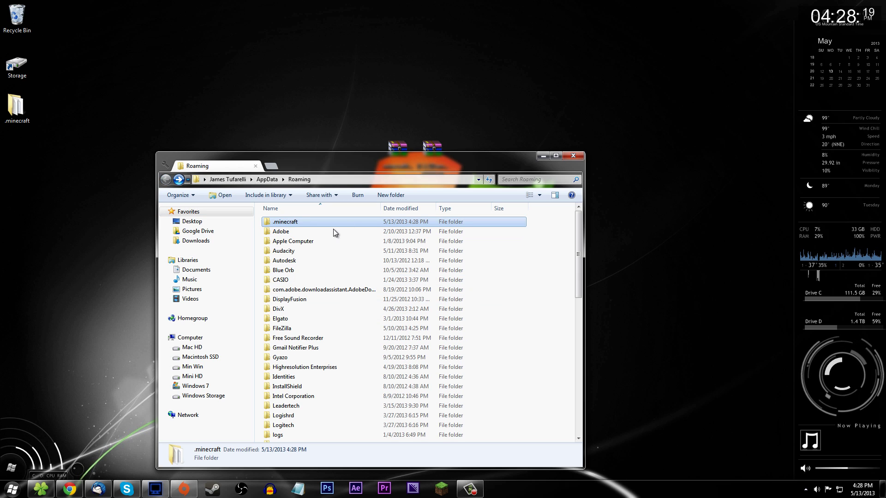
{"action": "left_click", "coordinate": [179, 179]}
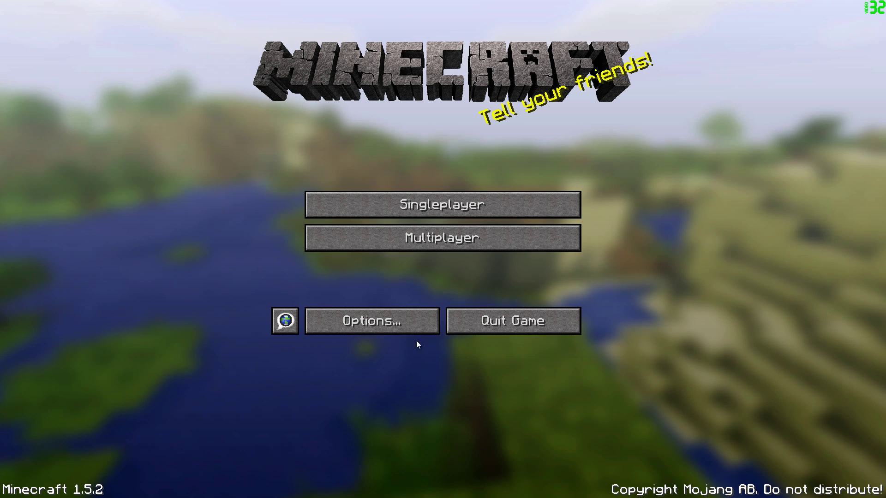
{"action": "left_click", "coordinate": [470, 333]}
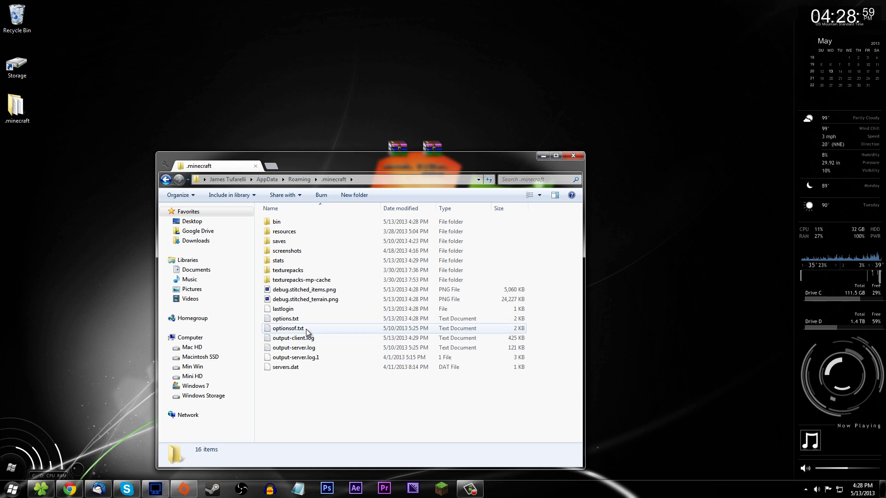
Open minecraft.jar from the bin folder in WinRAR and delete its META-INF folder
{"action": "left_click", "coordinate": [283, 225]}
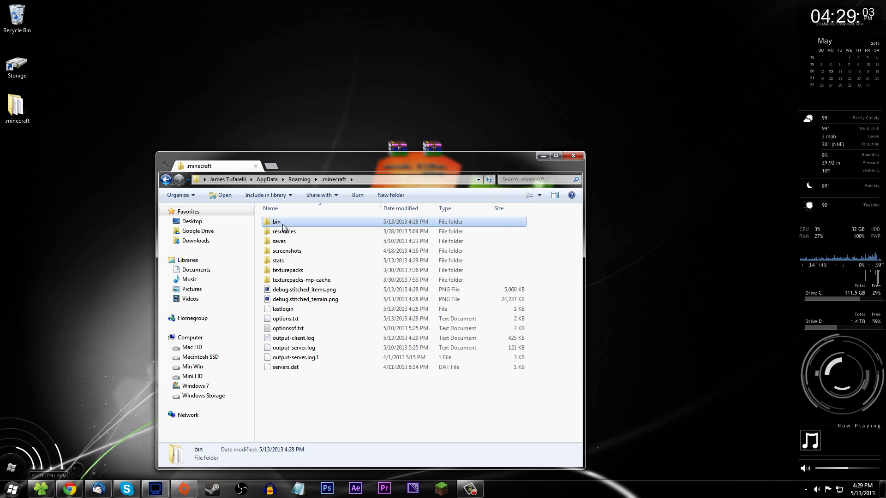
{"action": "double_click", "coordinate": [283, 226]}
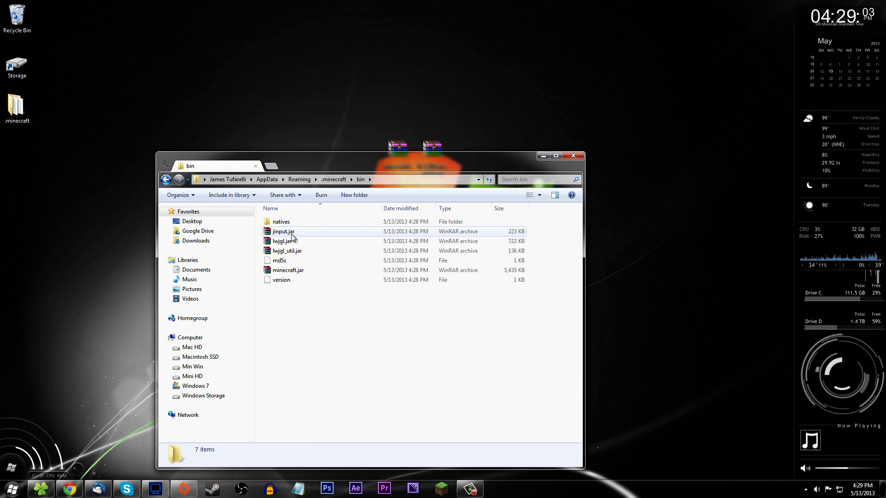
{"action": "double_click", "coordinate": [305, 272]}
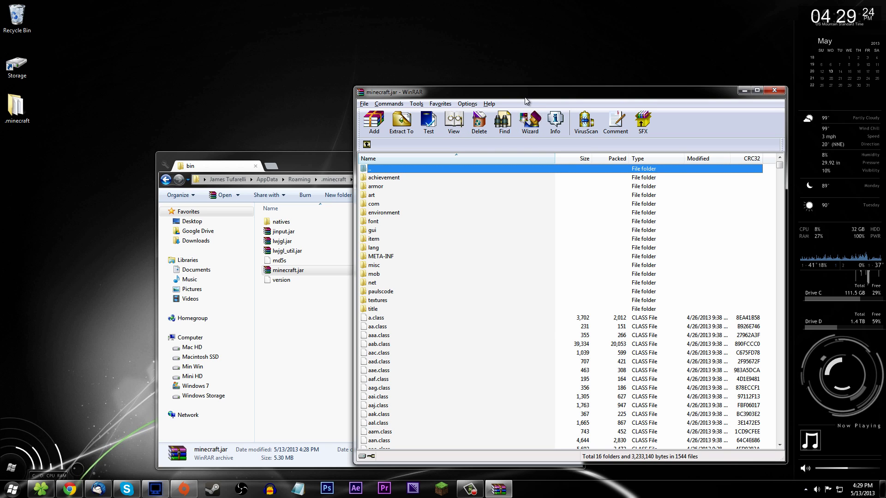
{"action": "left_click_drag", "start_coordinate": [525, 97], "coordinate": [231, 66]}
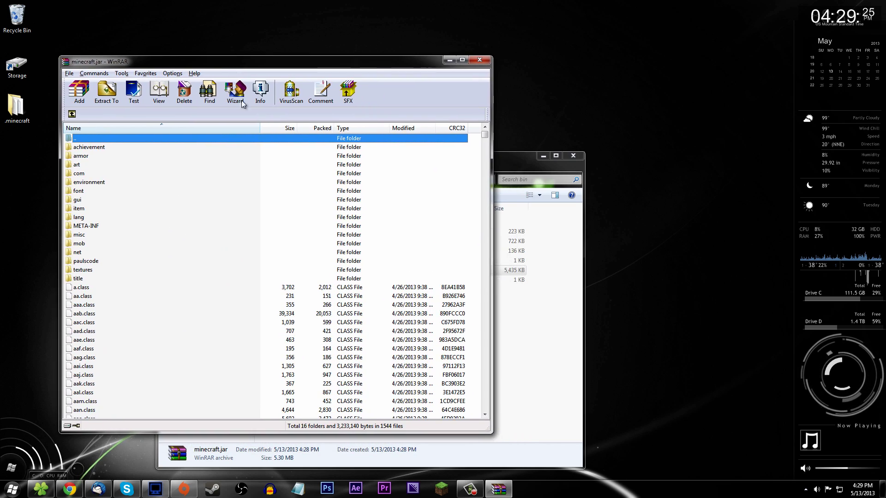
{"action": "left_click", "coordinate": [79, 227]}
{"action": "key", "text": "Delete"}
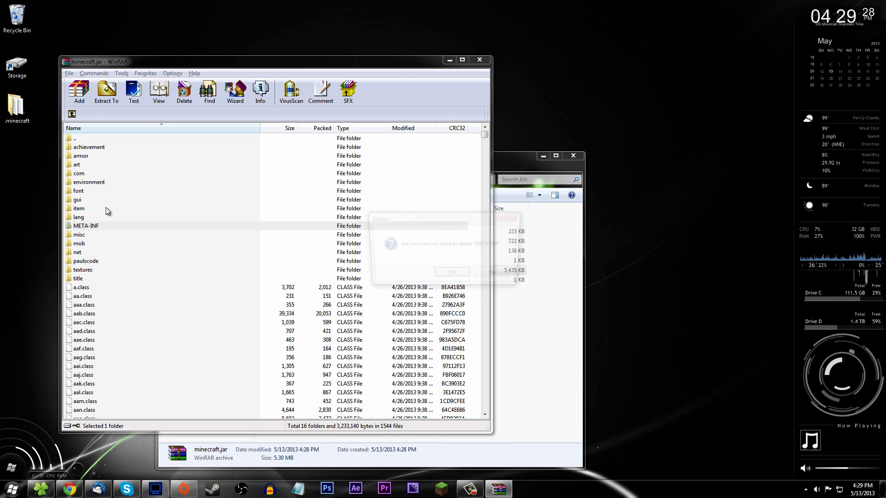
{"action": "key", "text": "Return"}
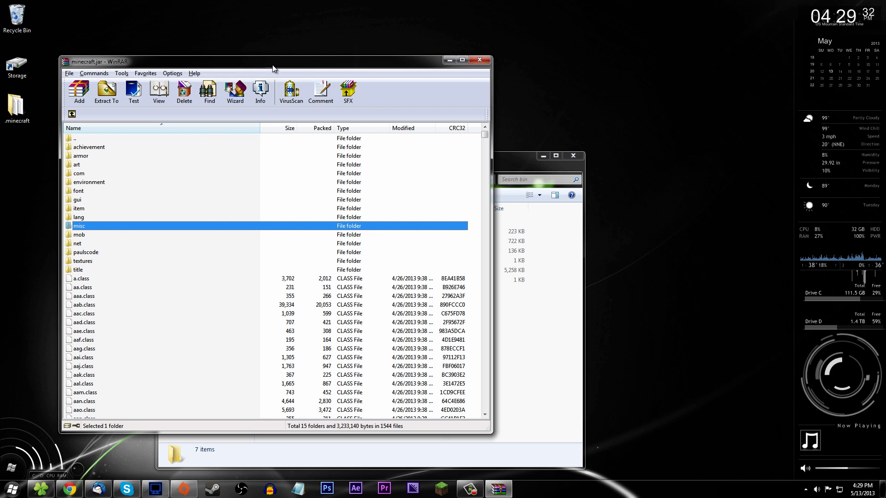
Open the minecraftforge-universal-1.5.2-7.8.0.696 zip from the desktop and place its window beside the minecraft.jar archive
{"action": "left_click_drag", "start_coordinate": [278, 64], "coordinate": [670, 10]}
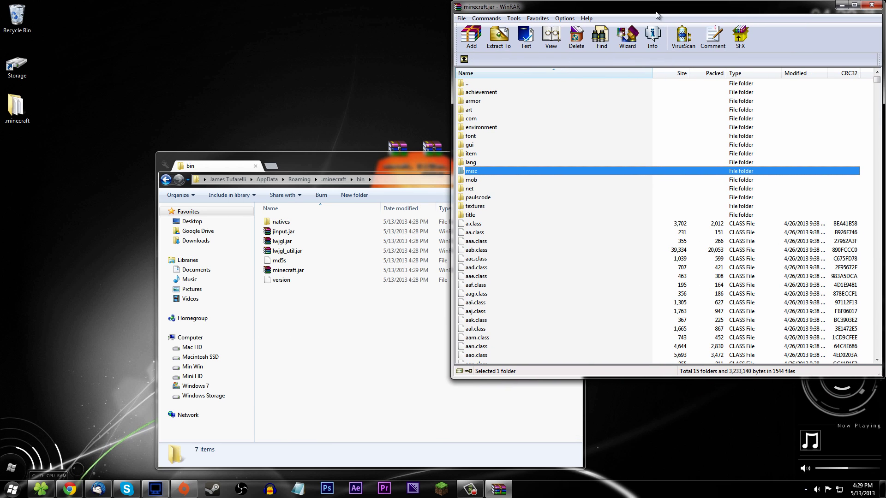
{"action": "left_click_drag", "start_coordinate": [360, 160], "coordinate": [240, 171]}
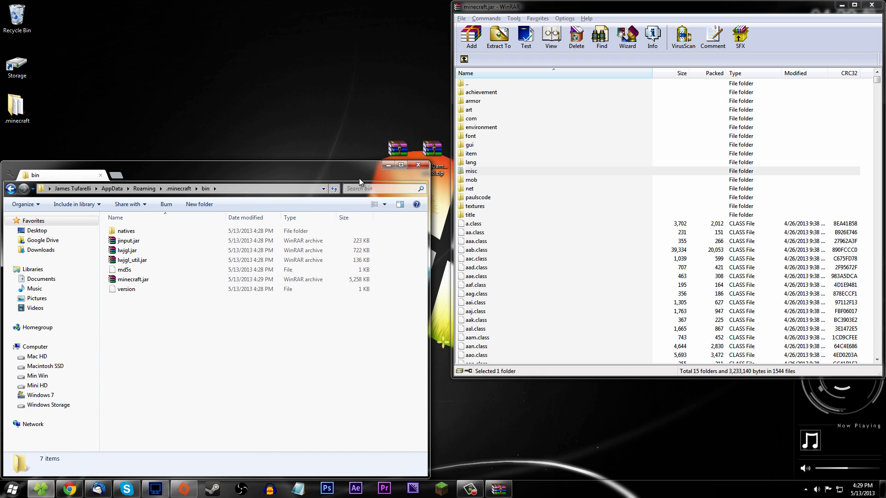
{"action": "left_click", "coordinate": [387, 166]}
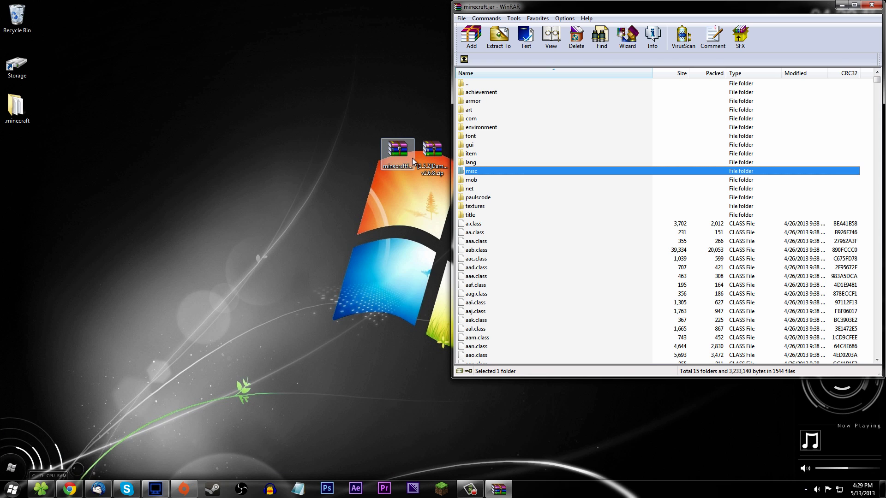
{"action": "left_click", "coordinate": [390, 160]}
{"action": "double_click", "coordinate": [406, 156]}
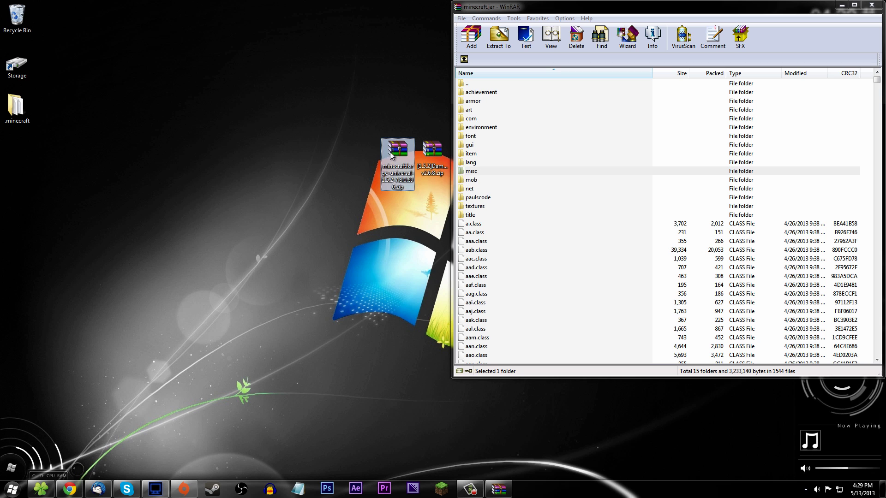
{"action": "left_click_drag", "start_coordinate": [492, 95], "coordinate": [152, 52]}
Add all files and folders of the Forge archive to minecraft.jar with the default archive settings, and close both archives
{"action": "left_click", "coordinate": [46, 151]}
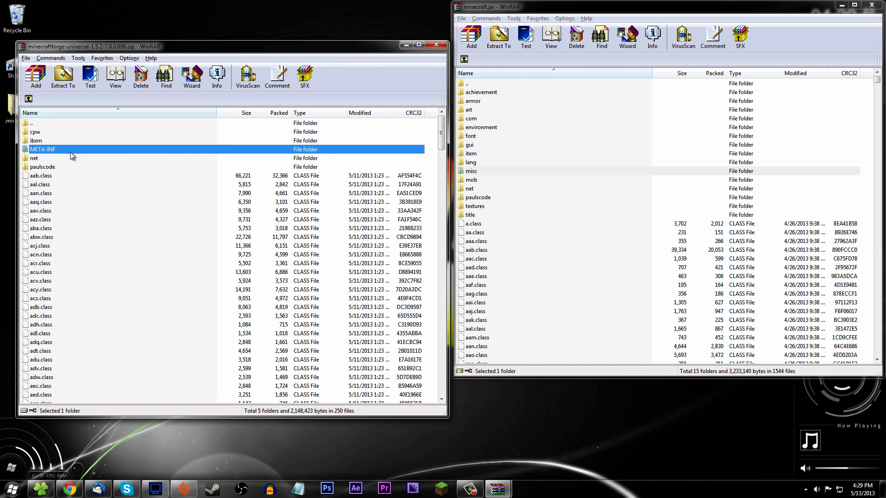
{"action": "scroll", "coordinate": [55, 171], "scroll_direction": "down", "scroll_amount": 3}
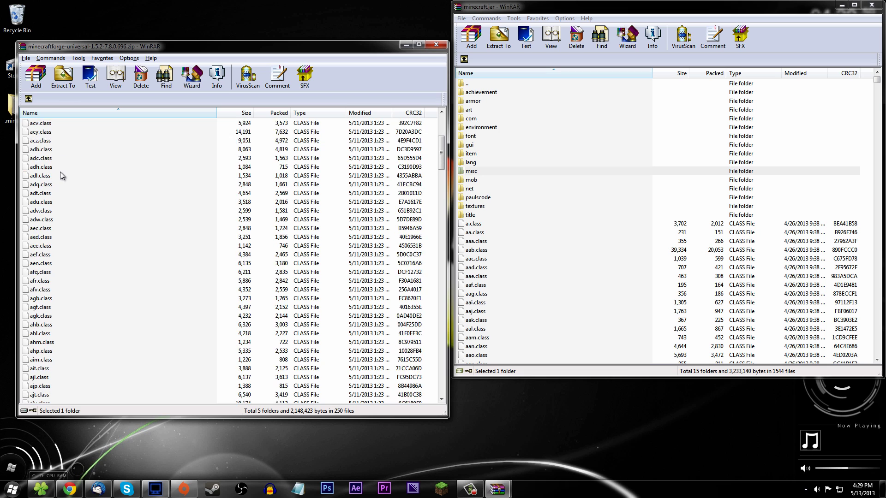
{"action": "scroll", "coordinate": [62, 174], "scroll_direction": "up", "scroll_amount": 3}
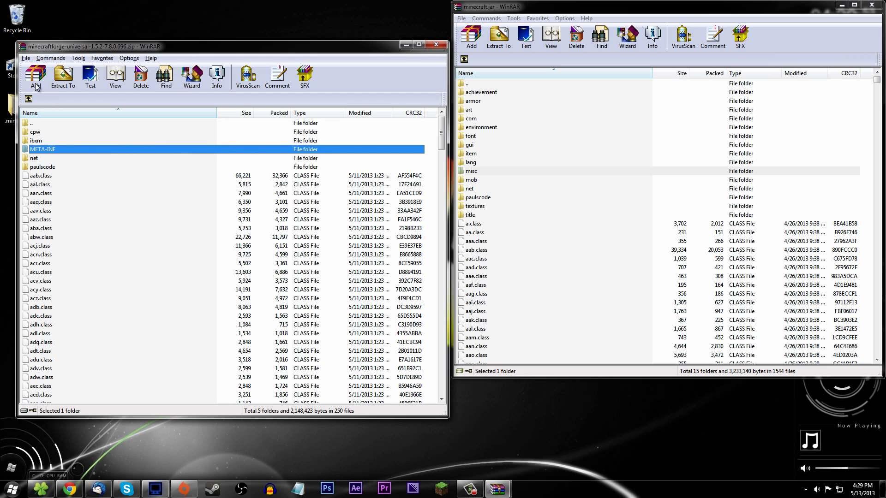
{"action": "left_click", "coordinate": [26, 58]}
{"action": "mouse_move", "coordinate": [43, 61]}
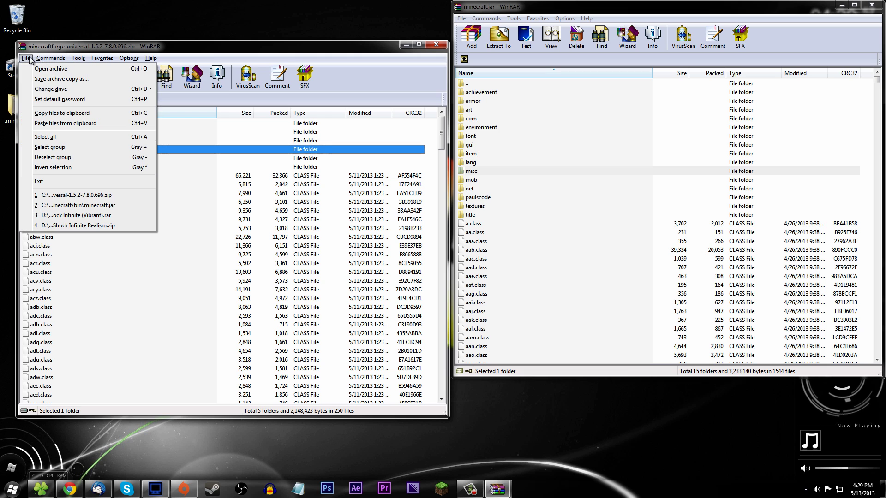
{"action": "left_click", "coordinate": [51, 136]}
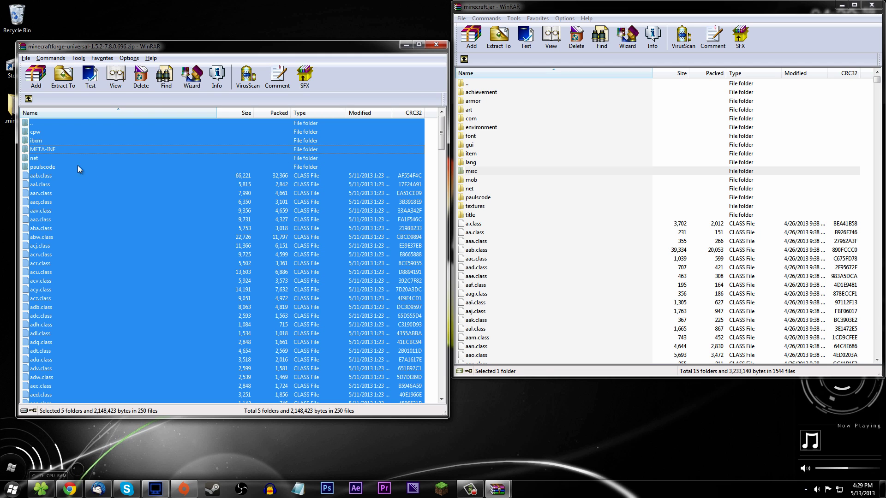
{"action": "left_click", "coordinate": [78, 193]}
{"action": "key", "text": "ctrl+a"}
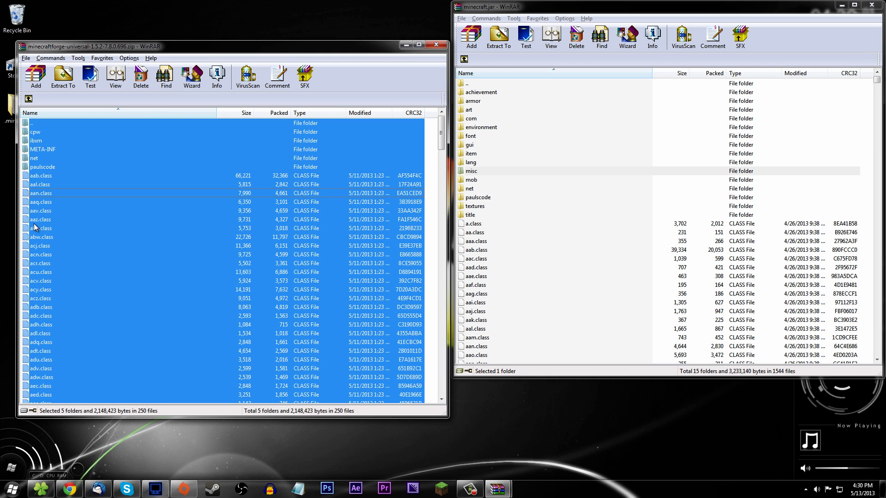
{"action": "left_click", "coordinate": [25, 58]}
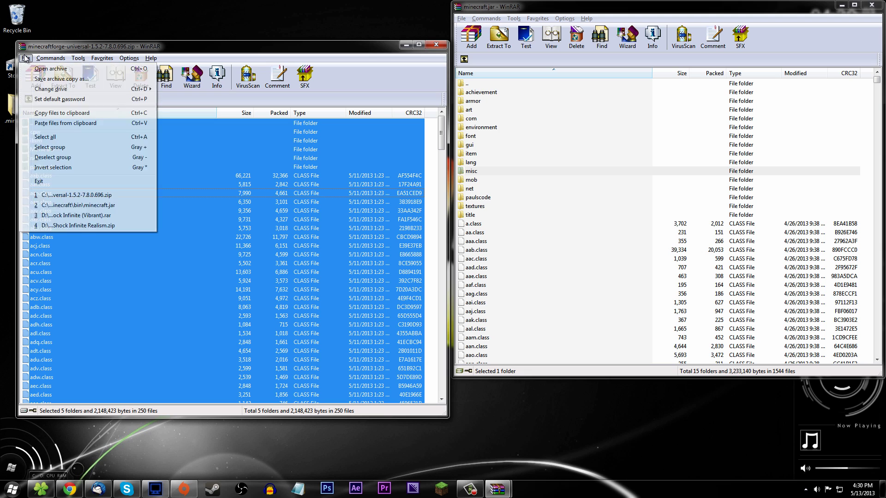
{"action": "left_click", "coordinate": [76, 264]}
{"action": "left_click", "coordinate": [76, 265]}
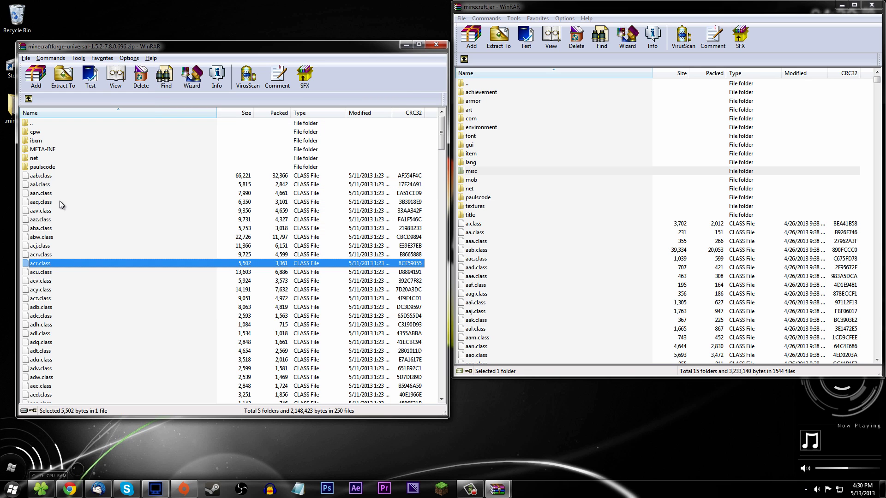
{"action": "key", "text": "ctrl+a"}
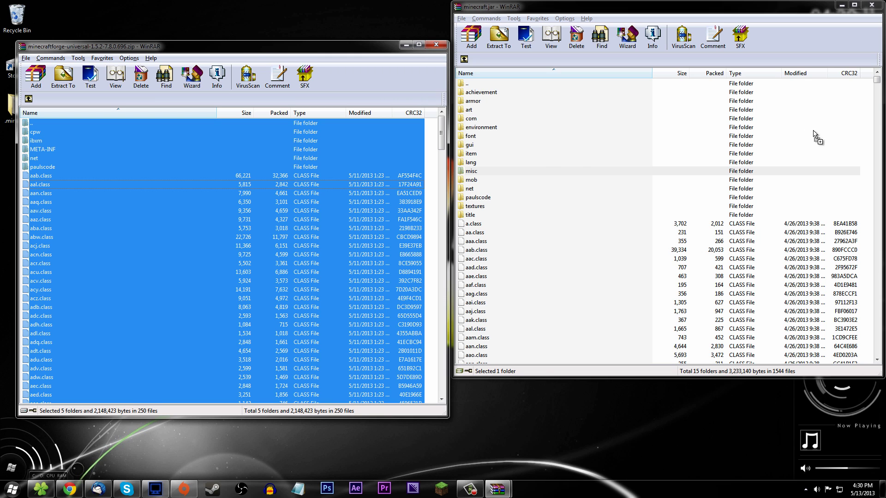
{"action": "left_click_drag", "start_coordinate": [827, 137], "coordinate": [826, 138]}
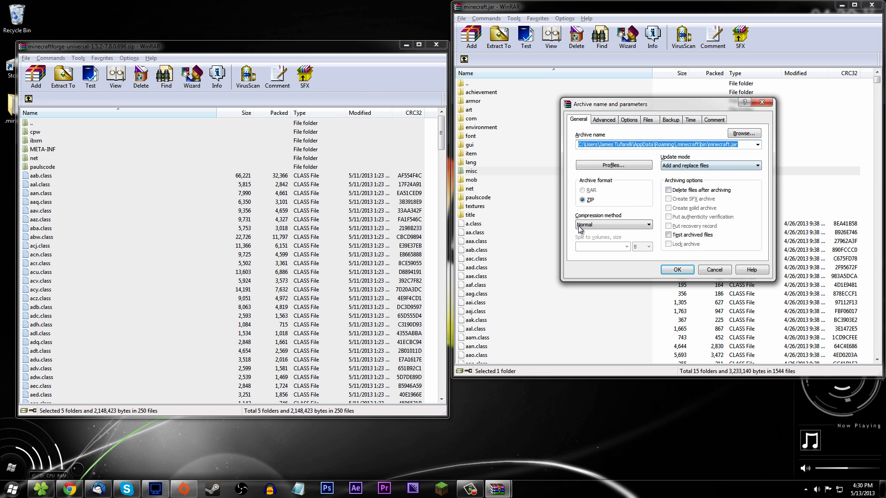
{"action": "left_click", "coordinate": [677, 271]}
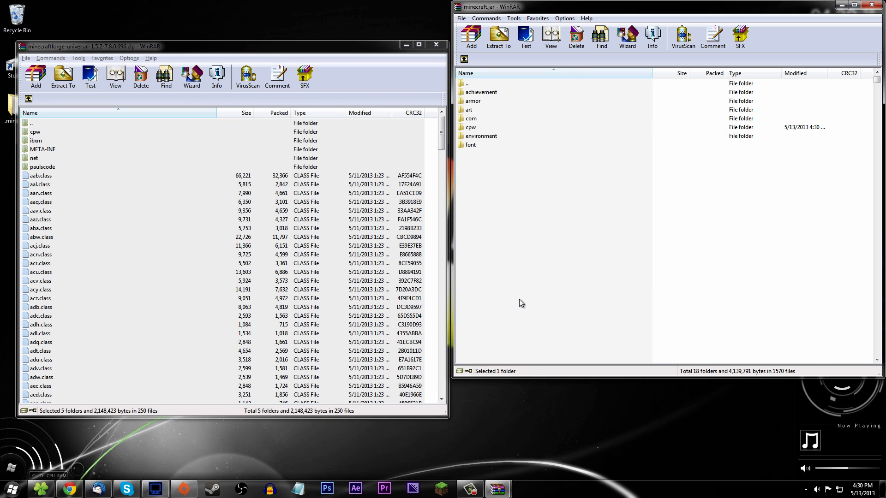
{"action": "left_click", "coordinate": [873, 6]}
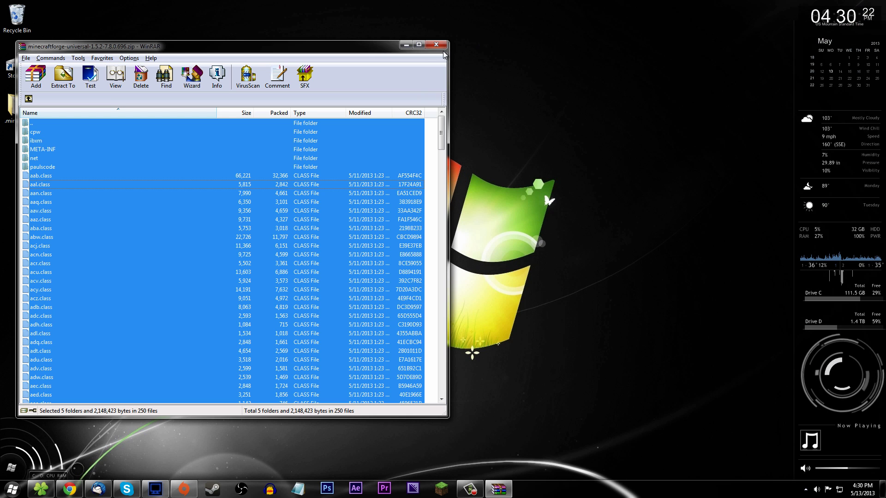
{"action": "left_click", "coordinate": [436, 45]}
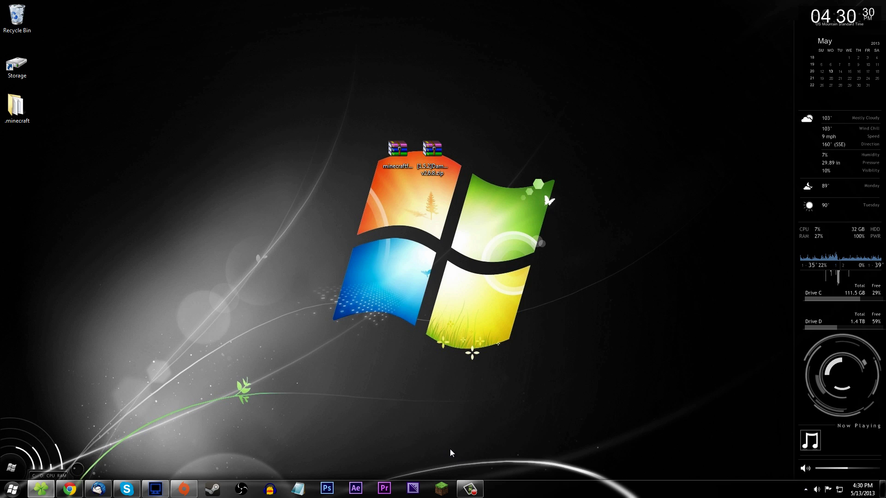
Launch Minecraft with Forge up to its title screen and quit the game
{"action": "left_click", "coordinate": [441, 488]}
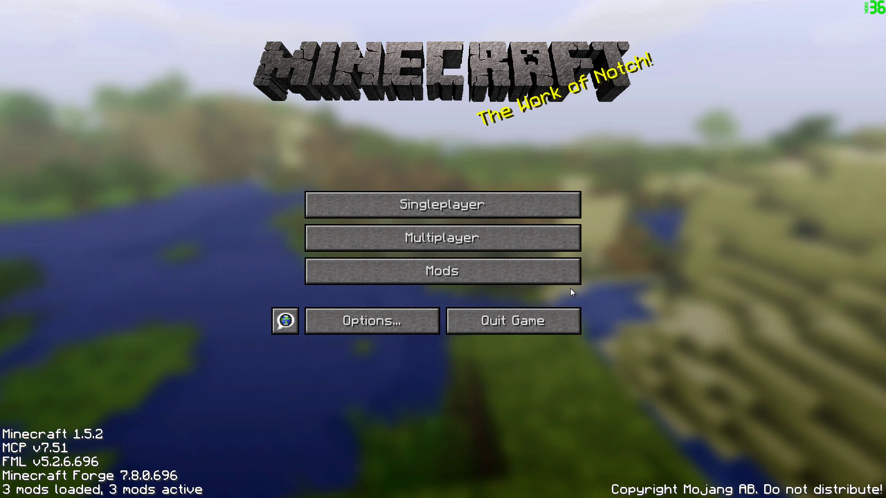
{"action": "left_click", "coordinate": [496, 332]}
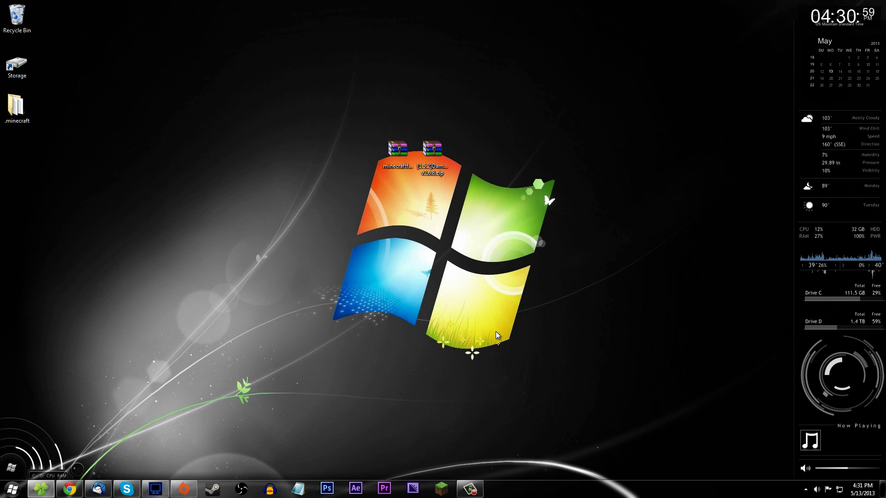
Go back from bin to the .minecraft folder, look into its mods folder, and close the window
{"action": "left_click", "coordinate": [33, 486]}
{"action": "left_click_drag", "start_coordinate": [199, 180], "coordinate": [303, 133]}
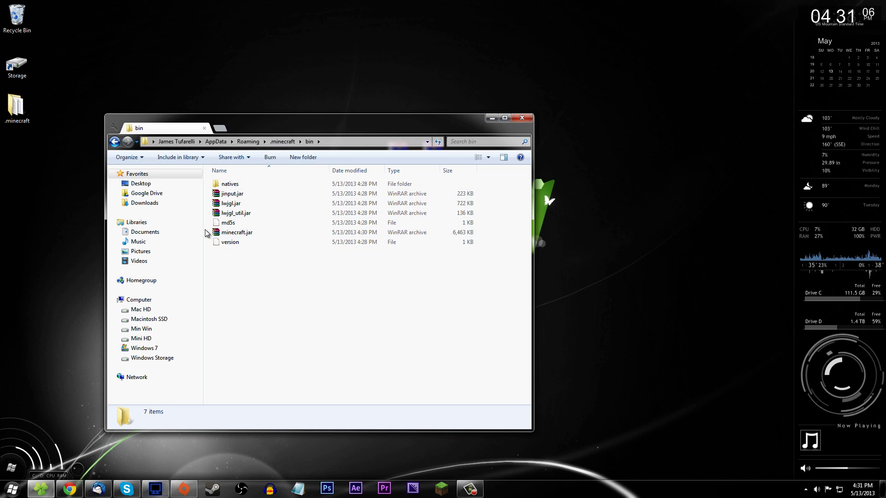
{"action": "left_click", "coordinate": [118, 144]}
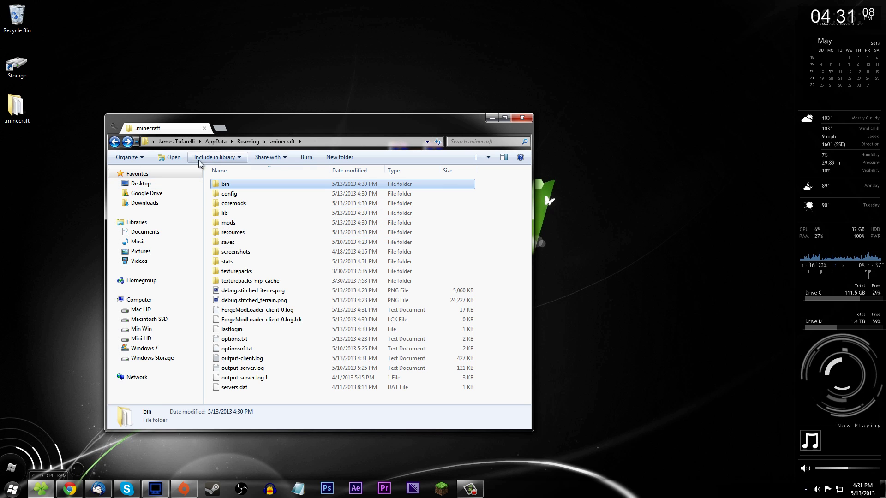
{"action": "double_click", "coordinate": [235, 224]}
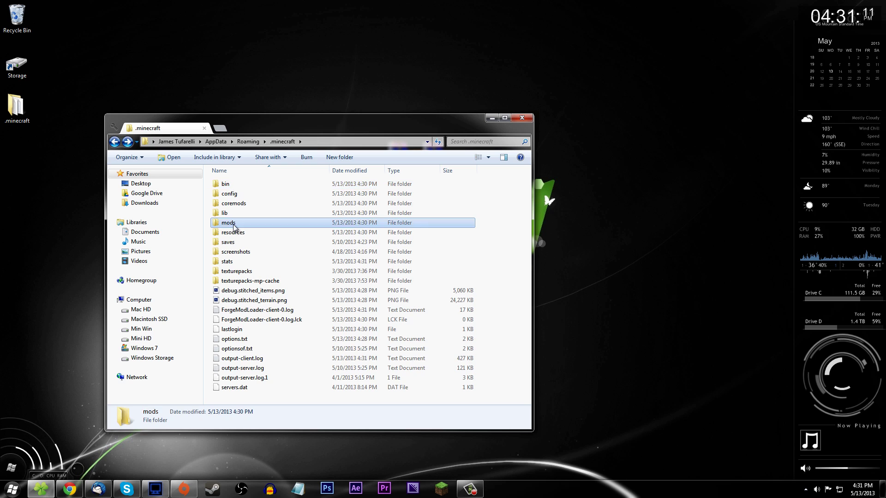
{"action": "left_click", "coordinate": [115, 142]}
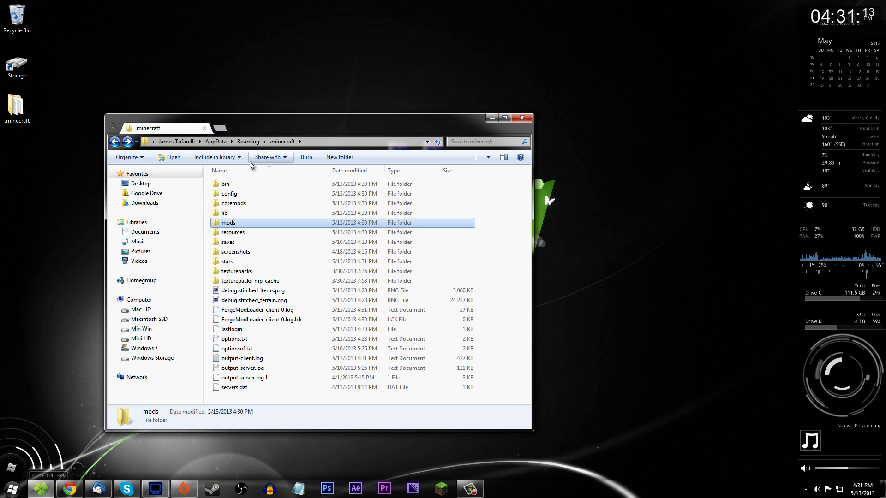
{"action": "left_click", "coordinate": [521, 119]}
Run %appdata% and open the mods folder inside .minecraft
{"action": "key", "text": "super+r"}
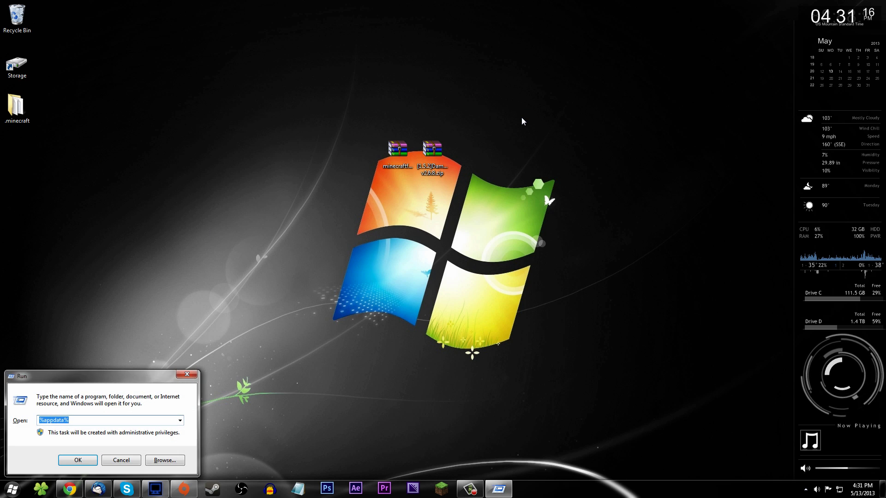
{"action": "key", "text": "Return"}
{"action": "double_click", "coordinate": [259, 184]}
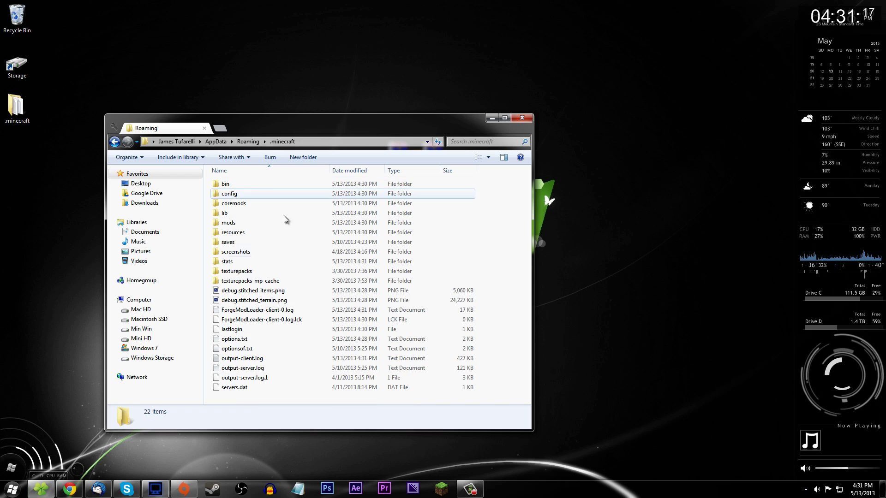
{"action": "left_click", "coordinate": [232, 223]}
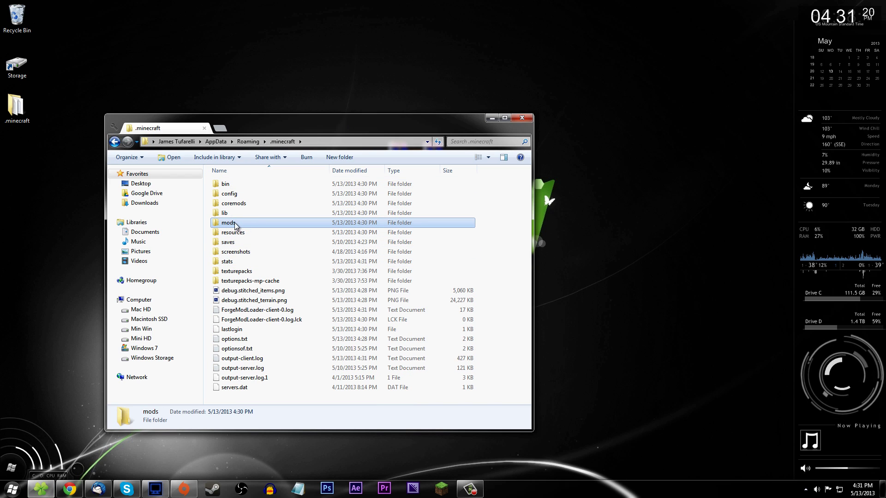
{"action": "double_click", "coordinate": [235, 225]}
Shift the mods window clear of the desktop archives and put the Damage Indicators zip into the mods folder
{"action": "left_click_drag", "start_coordinate": [336, 127], "coordinate": [263, 187]}
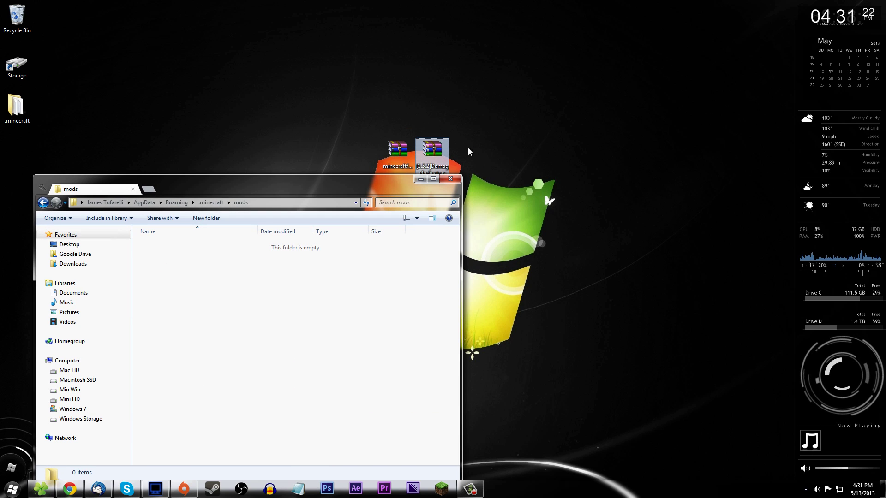
{"action": "left_click_drag", "start_coordinate": [337, 183], "coordinate": [358, 203]}
{"action": "left_click", "coordinate": [430, 152]}
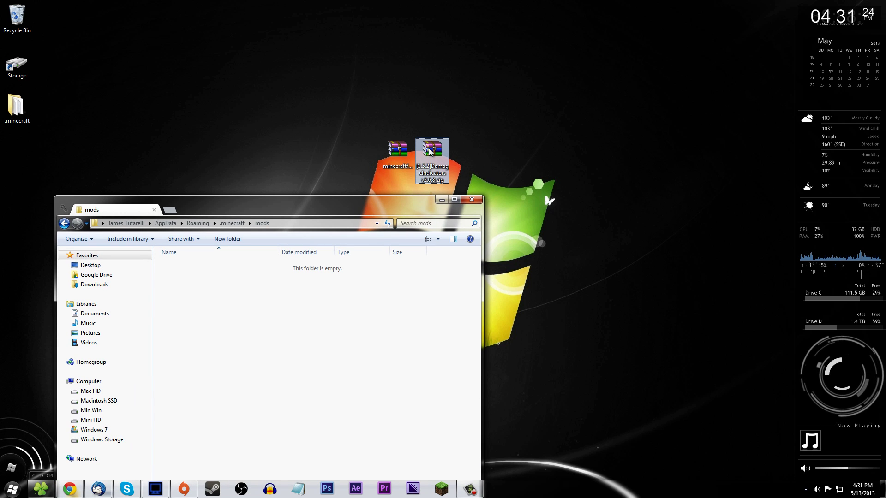
{"action": "left_click_drag", "start_coordinate": [429, 152], "coordinate": [188, 279]}
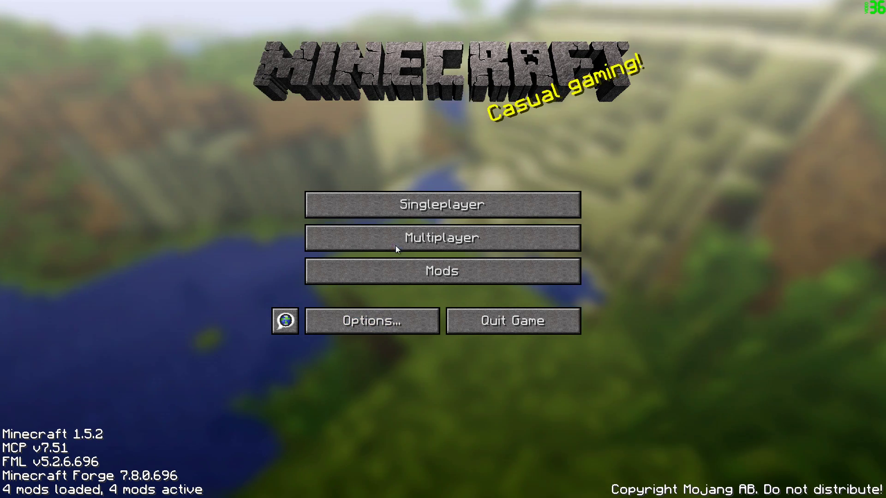
Load an existing singleplayer world and switch through the hotbar items, briefly checking the inventory
{"action": "left_click", "coordinate": [397, 217]}
{"action": "double_click", "coordinate": [362, 220]}
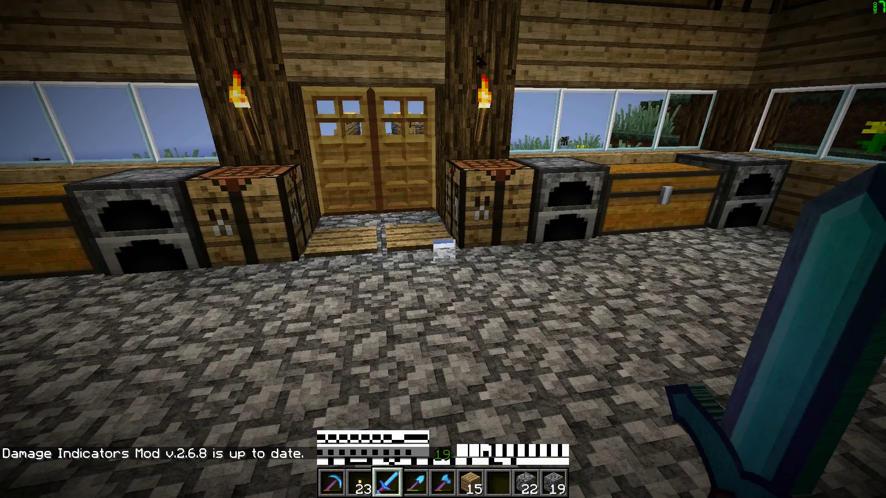
{"action": "key", "text": "7"}
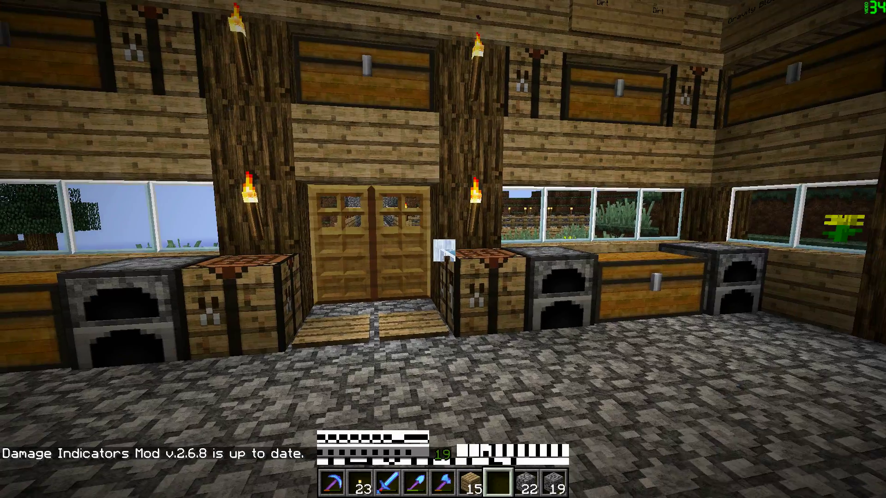
{"action": "scroll", "coordinate": [443, 249], "scroll_direction": "up", "scroll_amount": 10}
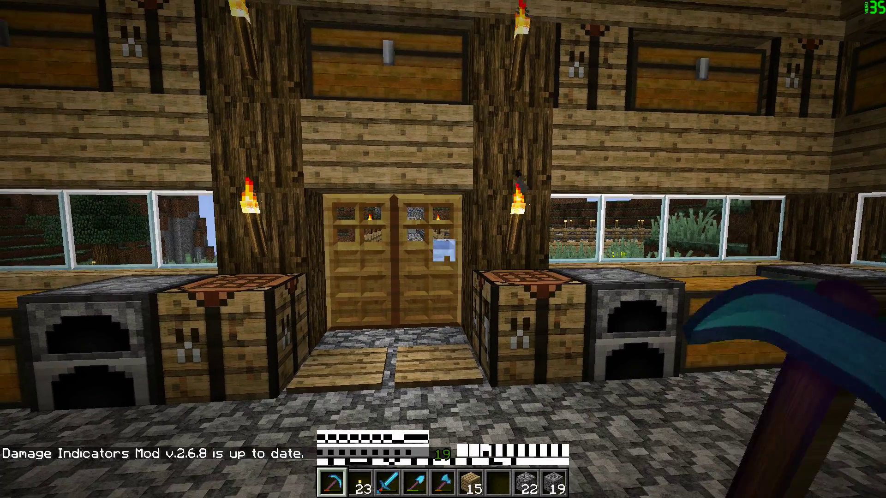
{"action": "key", "text": "e"}
{"action": "key", "text": "e"}
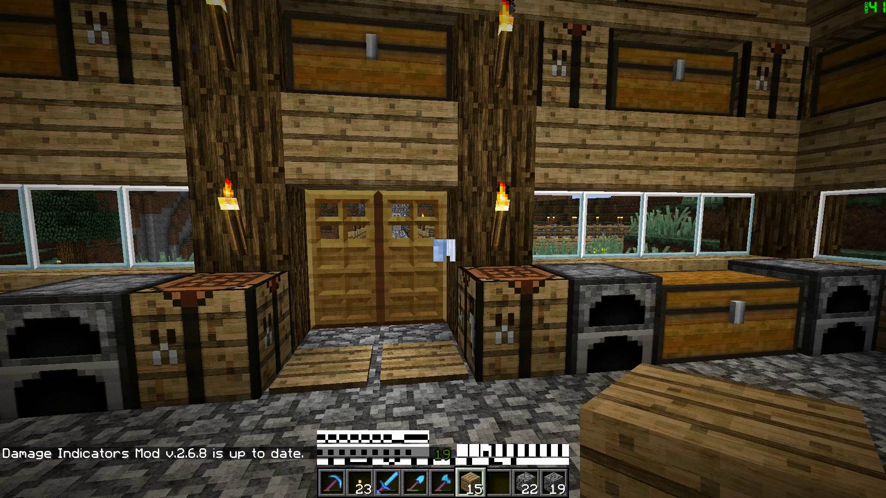
Change the texture pack to Default in the game options and return to the world
{"action": "key", "text": "Escape"}
{"action": "left_click", "coordinate": [396, 249]}
{"action": "left_click", "coordinate": [356, 226]}
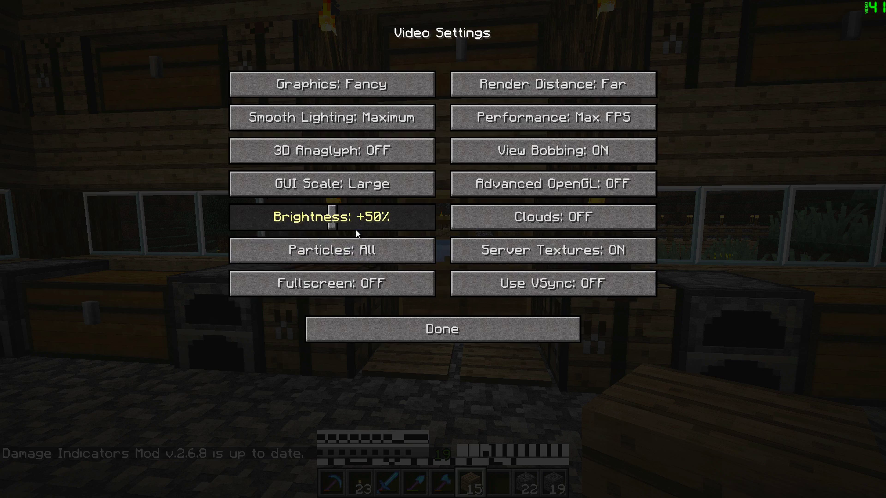
{"action": "left_click", "coordinate": [386, 334]}
{"action": "left_click", "coordinate": [363, 293]}
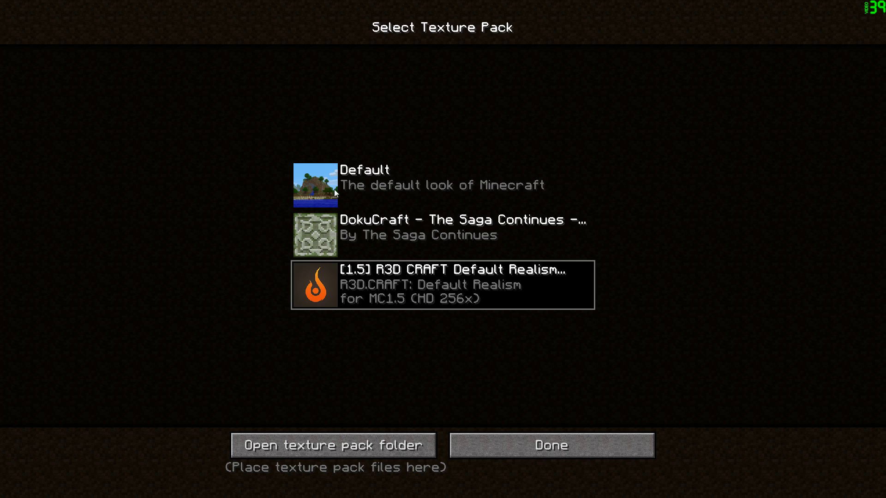
{"action": "left_click", "coordinate": [498, 447]}
{"action": "left_click", "coordinate": [464, 324]}
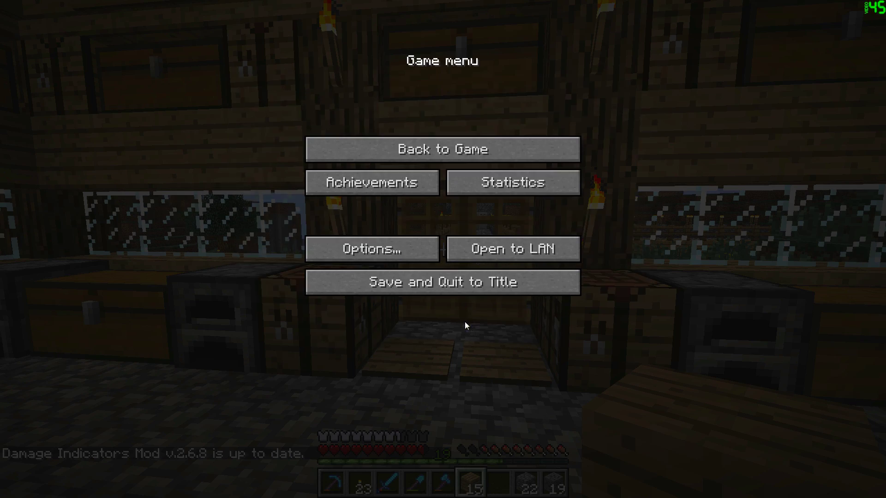
{"action": "key", "text": "Escape"}
Equip the diamond sword and walk out of the storage room through the double doors into the torch-lit hall
{"action": "scroll", "coordinate": [443, 249], "scroll_direction": "down", "scroll_amount": 5}
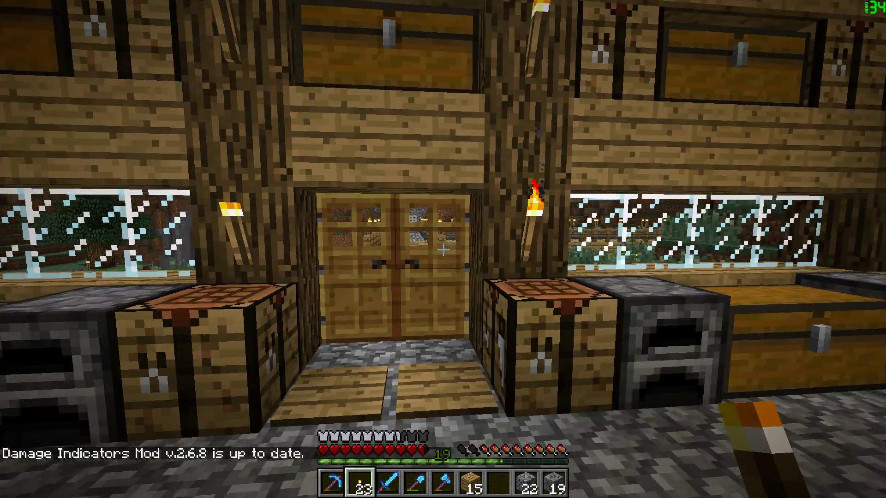
{"action": "key", "text": "w"}
{"action": "right_click", "coordinate": [443, 250]}
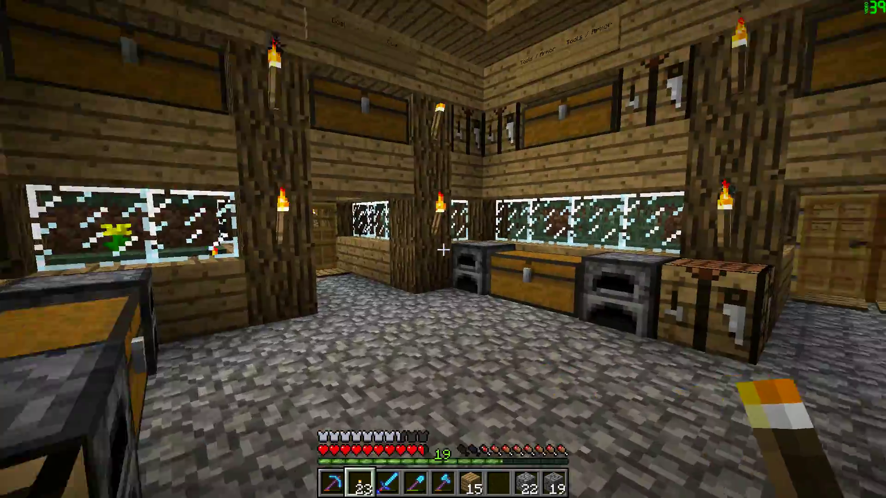
{"action": "key", "text": "w"}
{"action": "scroll", "coordinate": [443, 249], "scroll_direction": "down", "scroll_amount": 1}
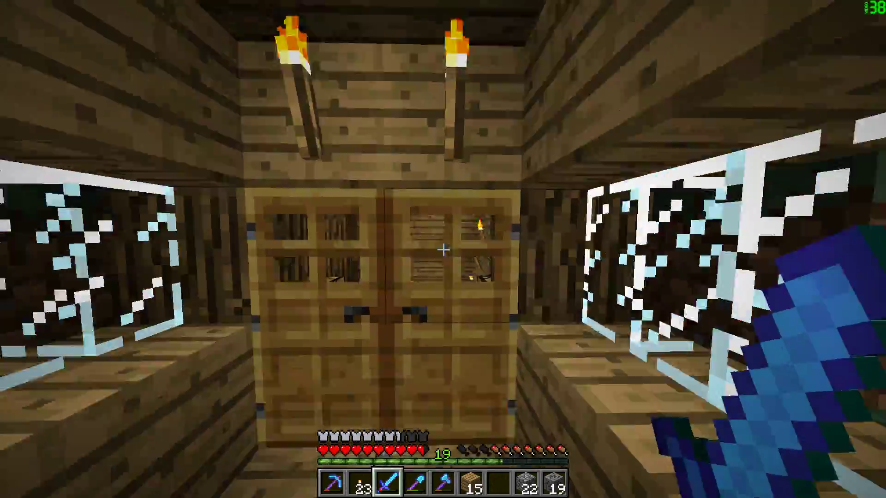
{"action": "right_click", "coordinate": [443, 249]}
{"action": "key", "text": "w"}
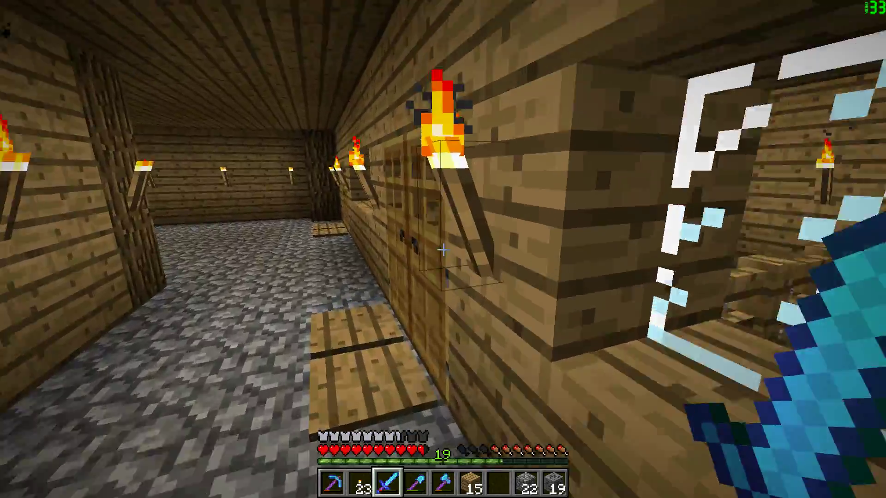
Descend through the Mob Trap trapdoor to the spawner room and strike at the glass of the skeleton enclosure with the sword
{"action": "key", "text": "w"}
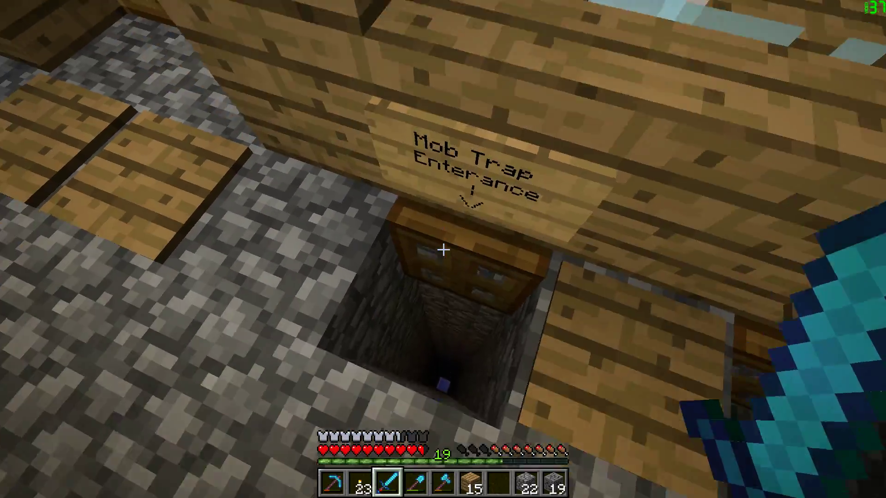
{"action": "right_click", "coordinate": [443, 249]}
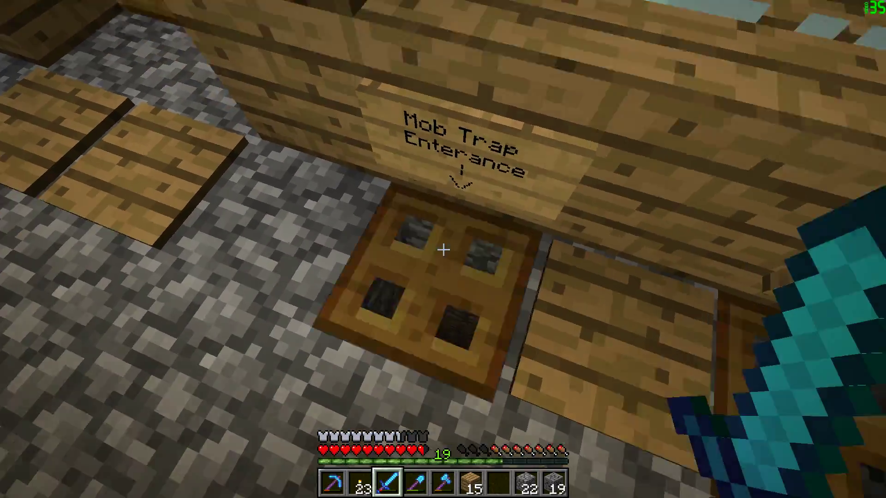
{"action": "right_click", "coordinate": [444, 249]}
{"action": "key", "text": "w"}
{"action": "key", "text": "w"}
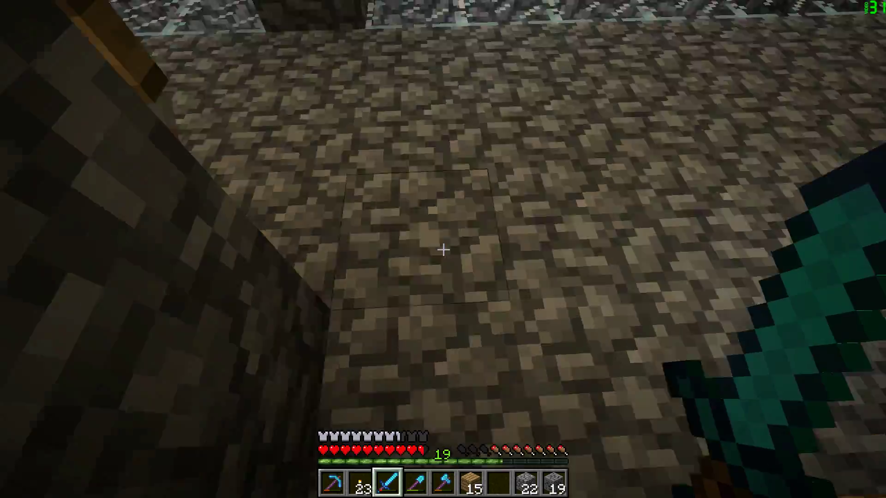
{"action": "key", "text": "w"}
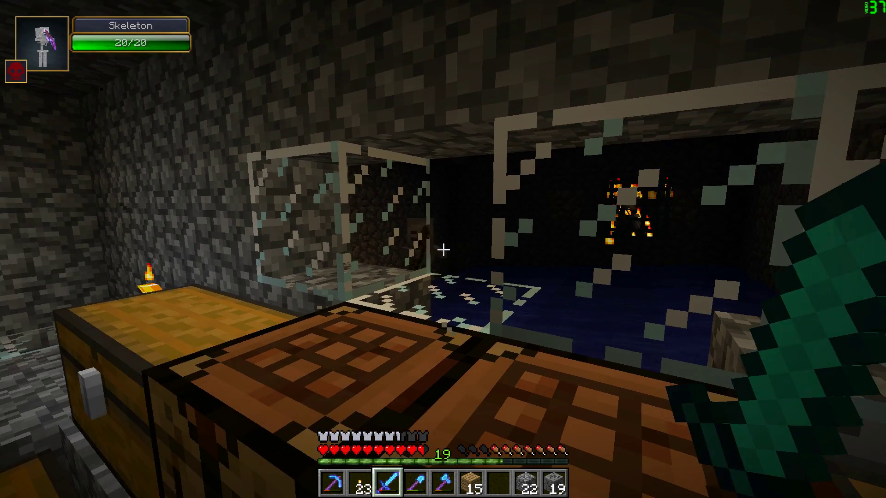
{"action": "left_click", "coordinate": [443, 250]}
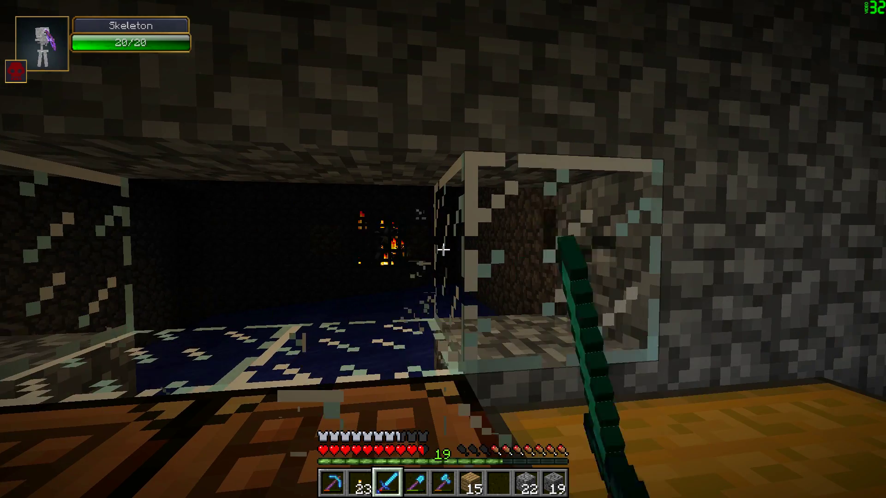